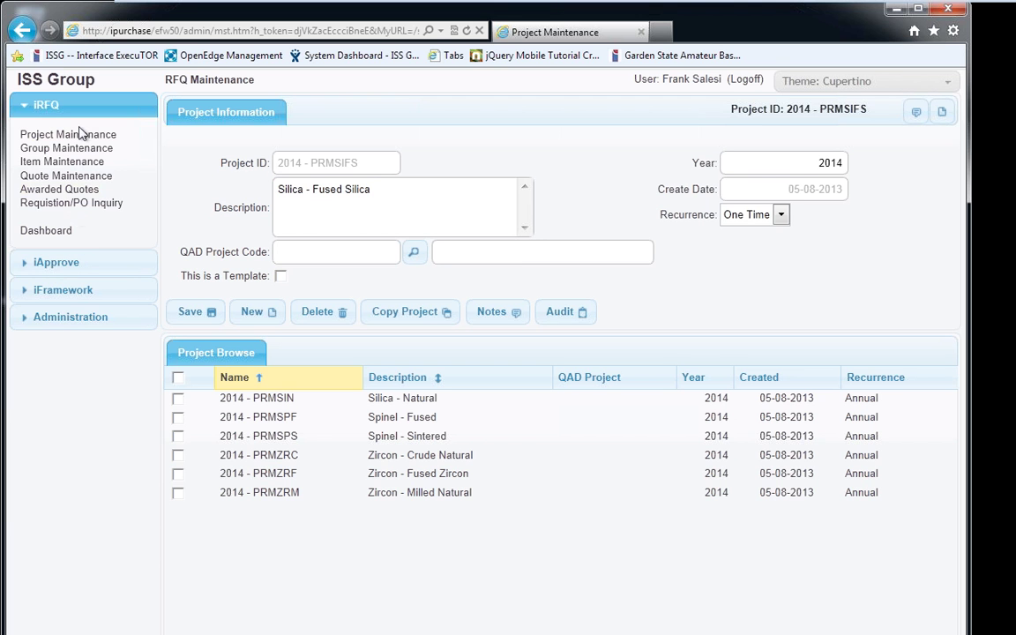
left_click(49, 265)
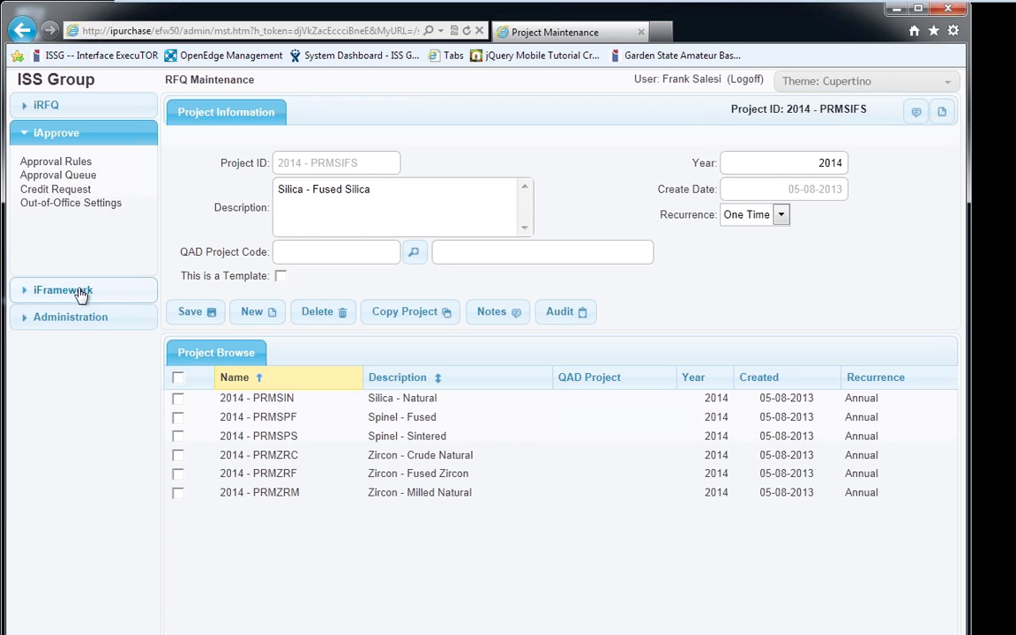
left_click(77, 292)
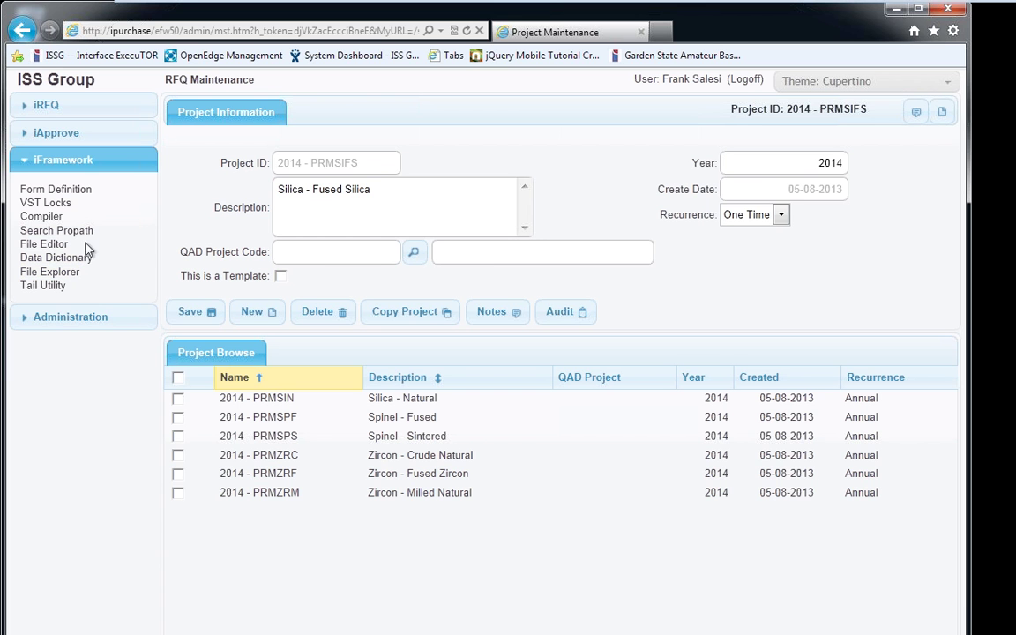
left_click(70, 112)
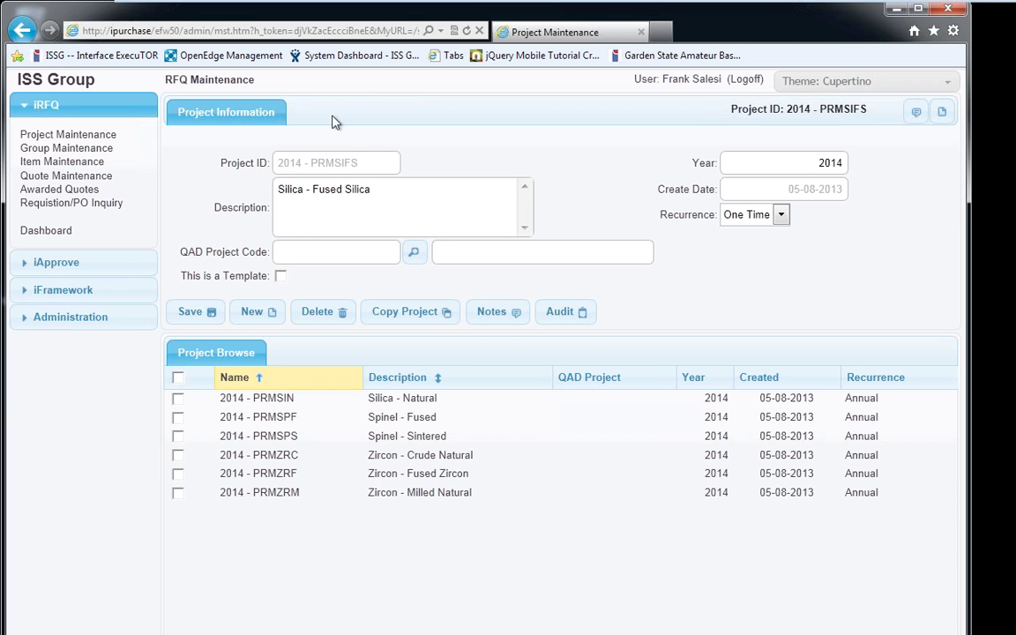
left_click(491, 311)
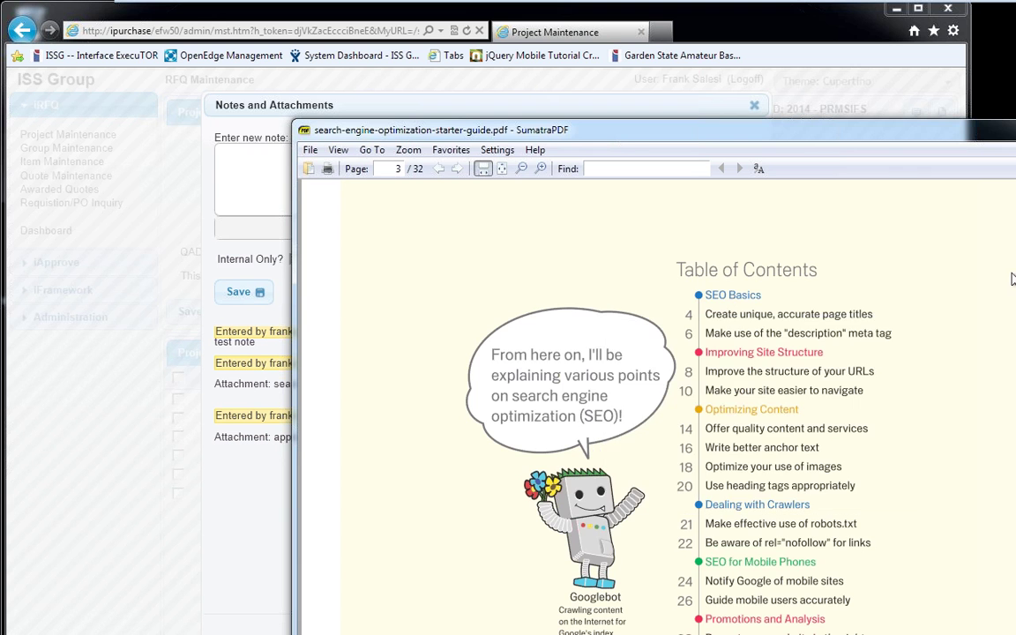
scroll(589, 399, "down", 15)
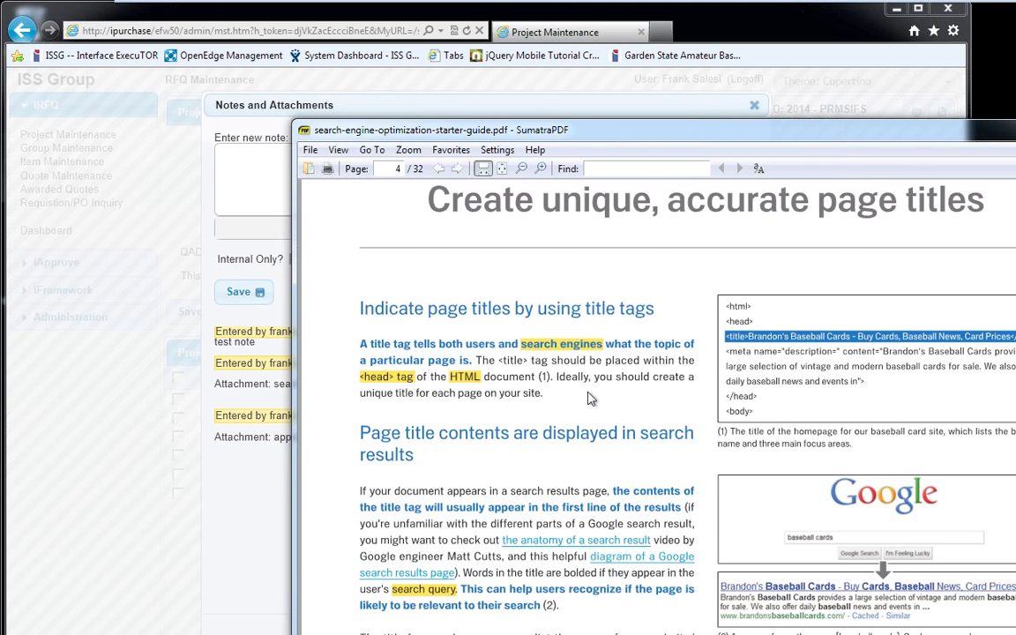
scroll(717, 388, "down", 5)
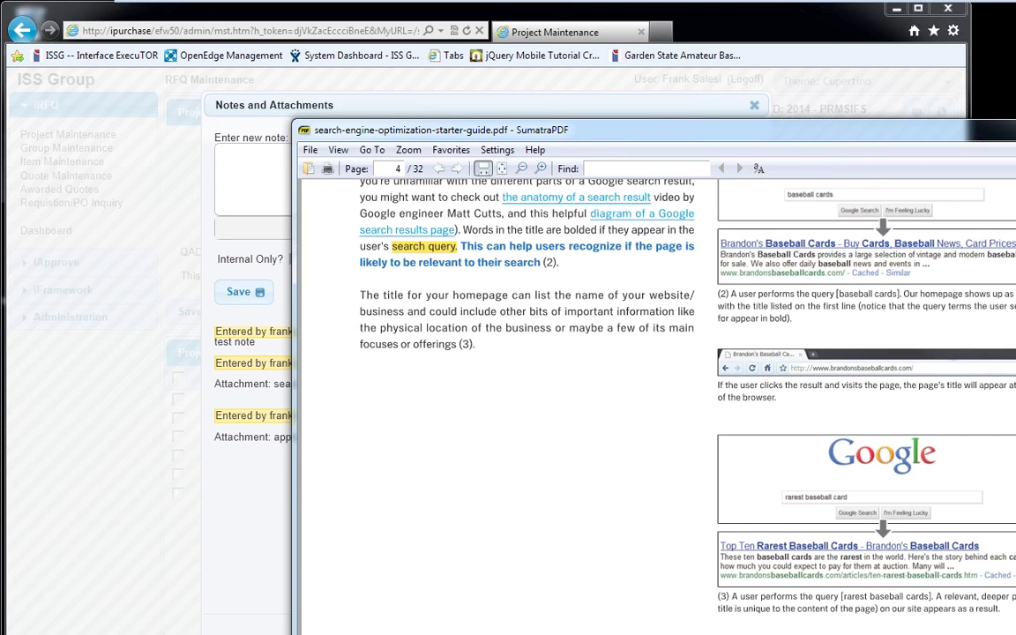
key("alt+F4")
left_click(555, 230)
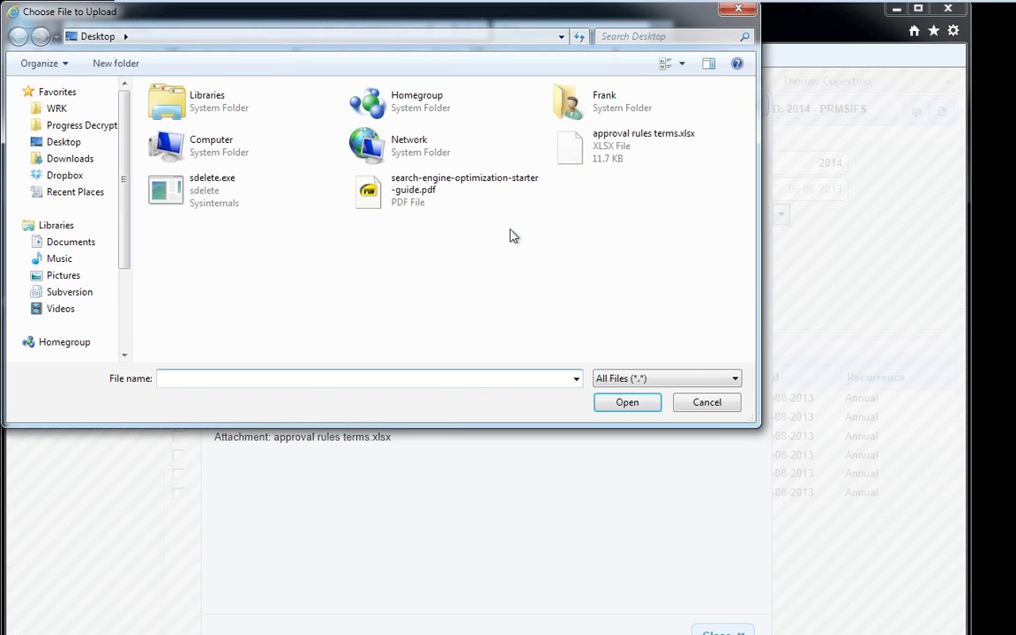
left_click(706, 402)
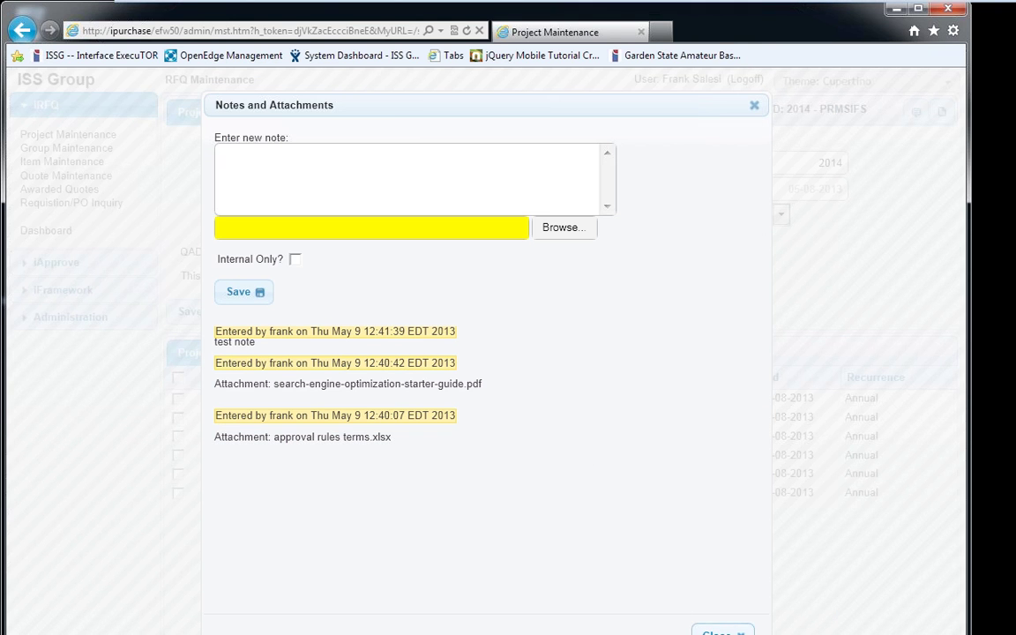
left_click(718, 631)
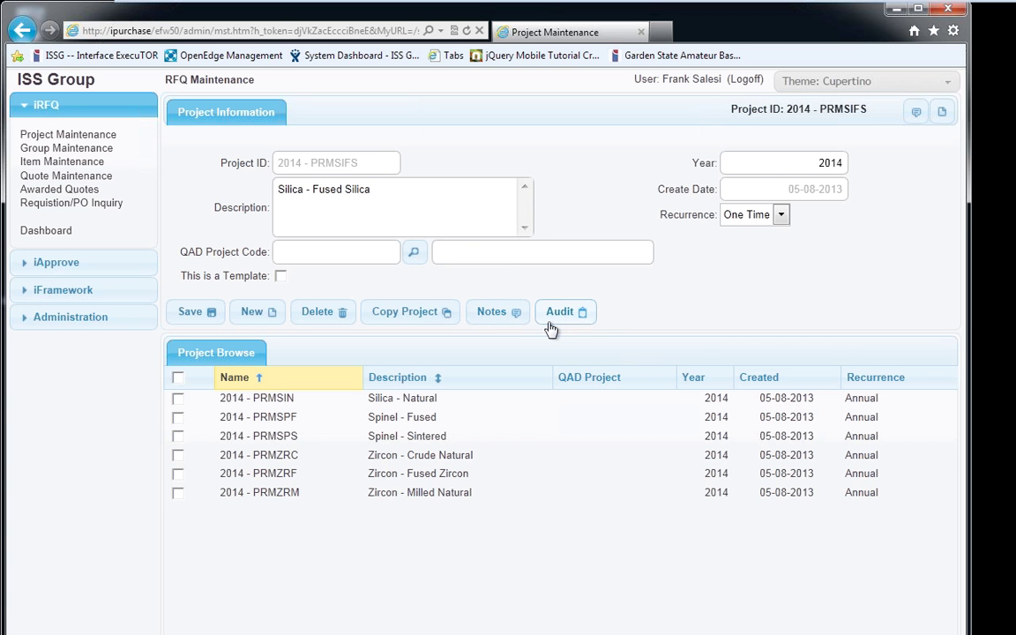
Load the Silica - Natural project (PRMSIN) and review its audit history
left_click(472, 401)
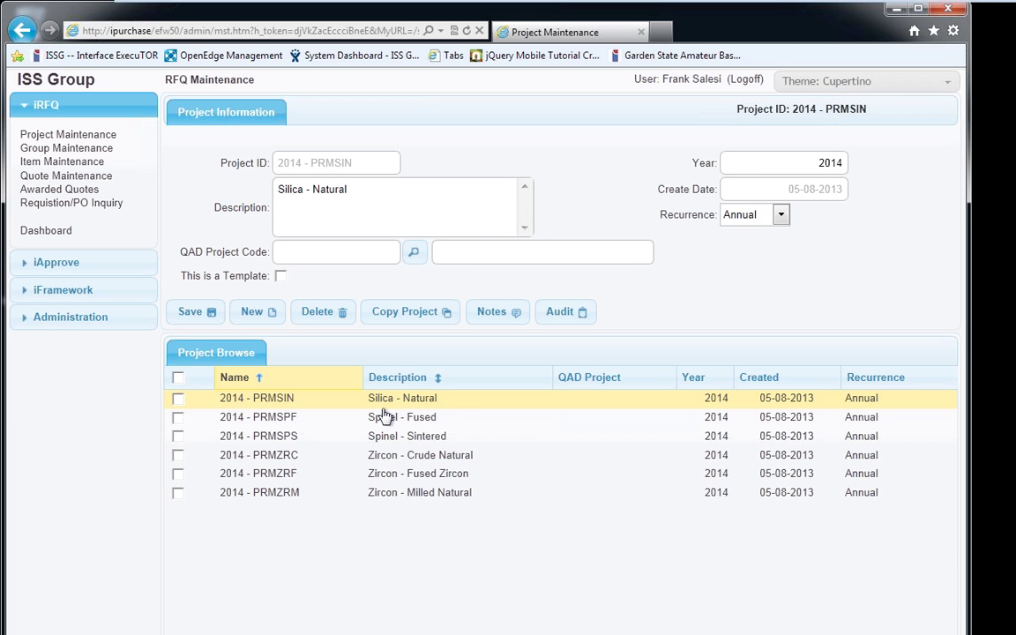
left_click(561, 314)
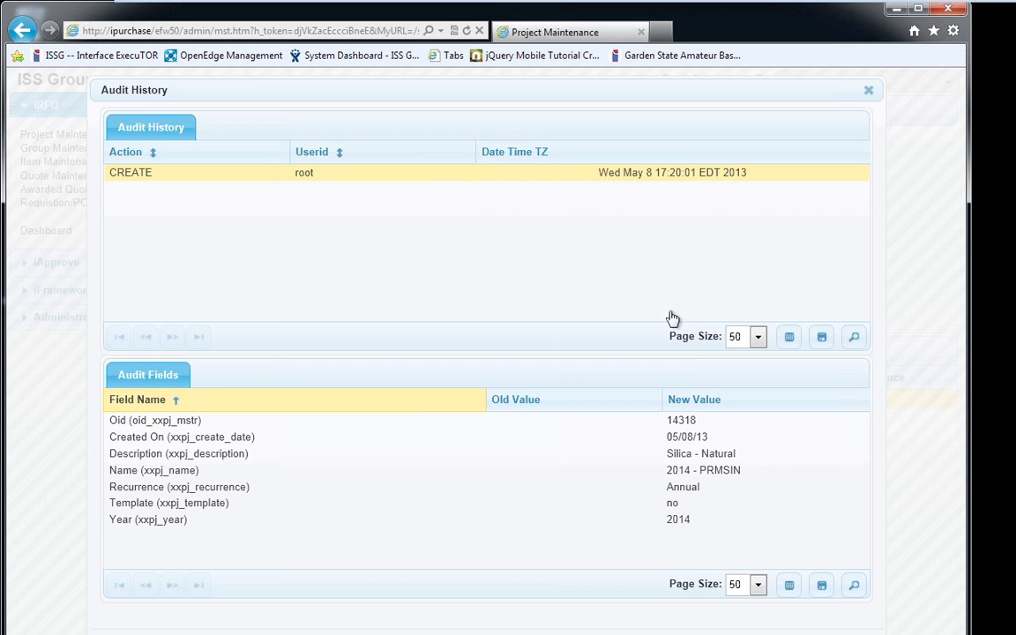
key("Escape")
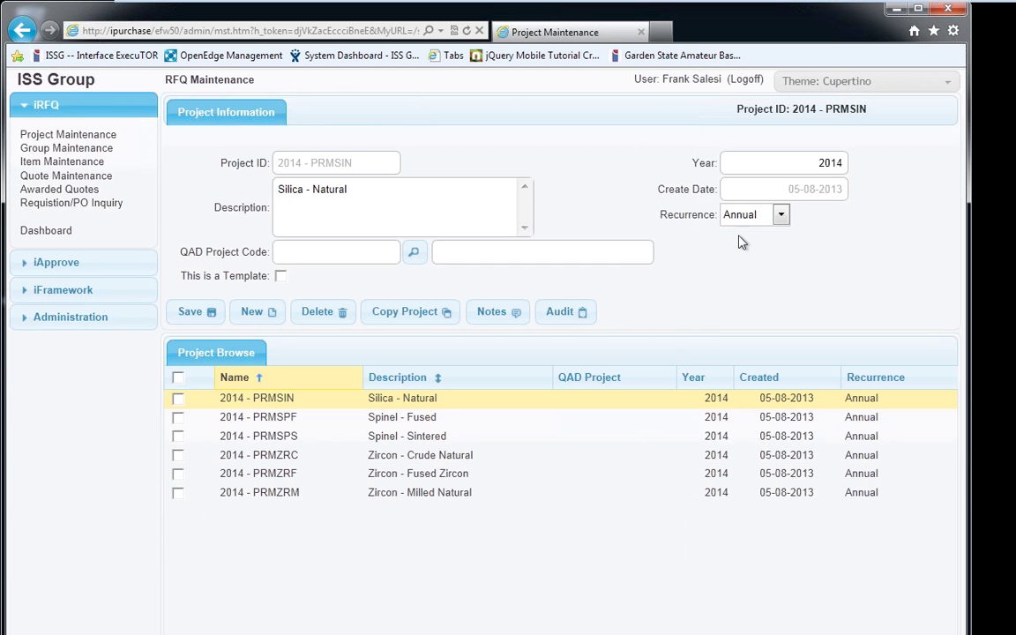
Set recurrence to One Time, save, and check the audit's old and new recurrence values
left_click(751, 215)
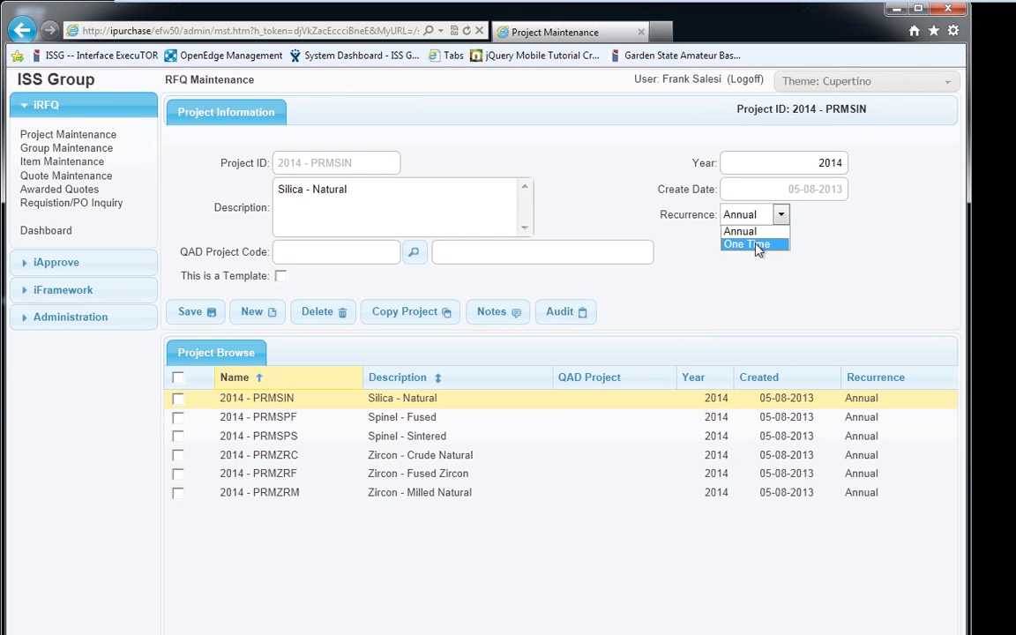
left_click(753, 246)
left_click(182, 316)
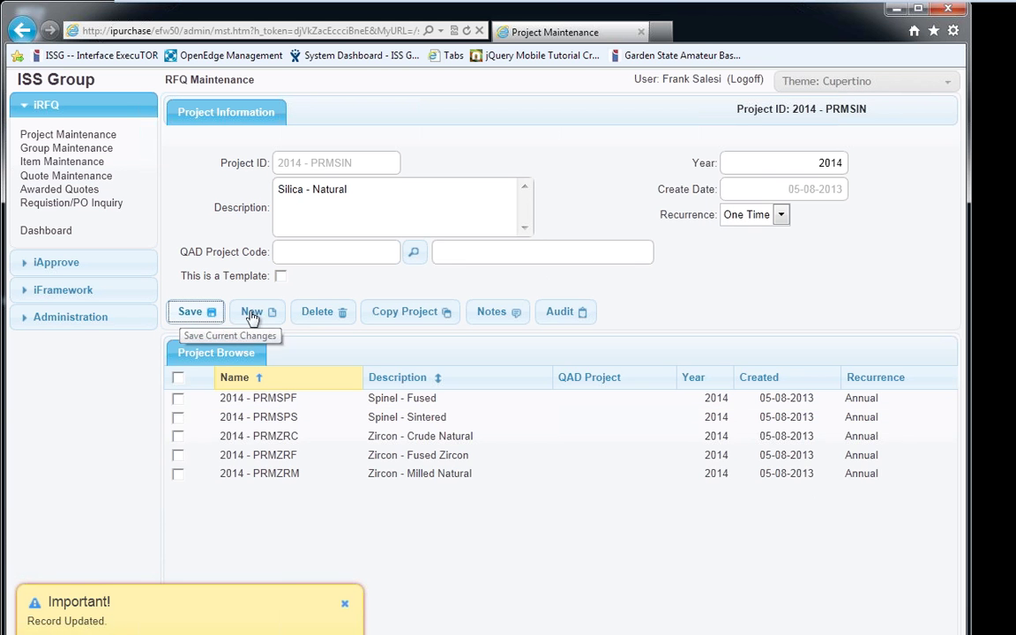
left_click(556, 314)
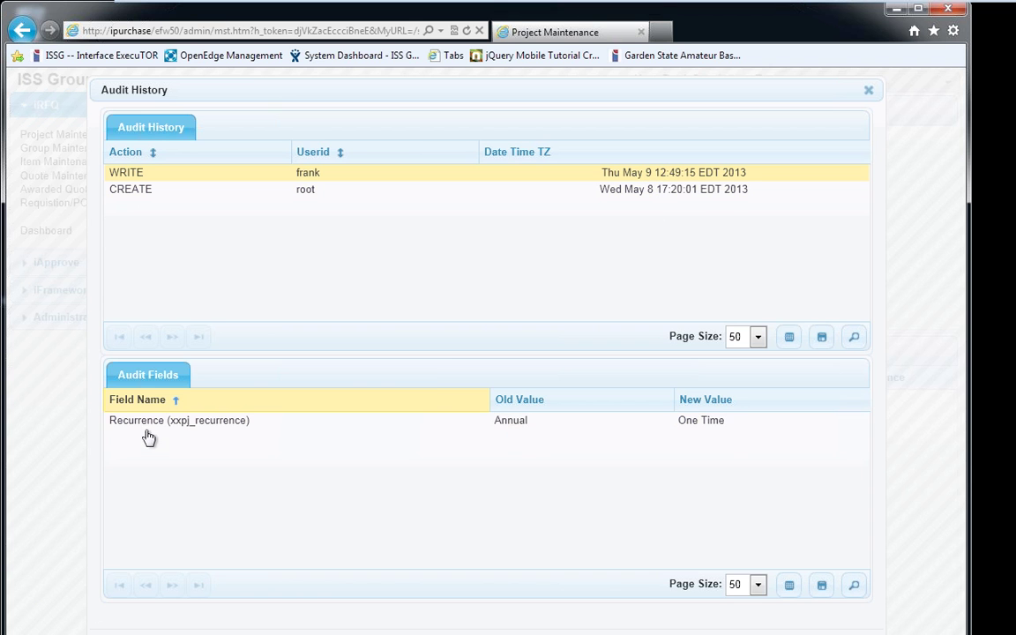
left_click(532, 430)
key("Escape")
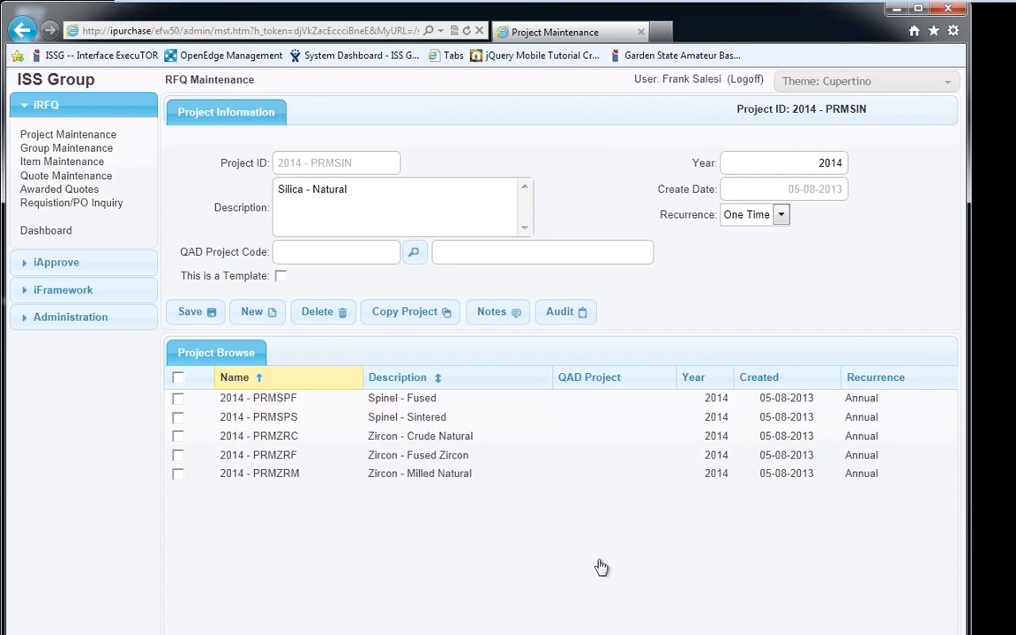
Sort the project list by Name ascending, with Description as a secondary sort
left_click(267, 377)
left_click(281, 381)
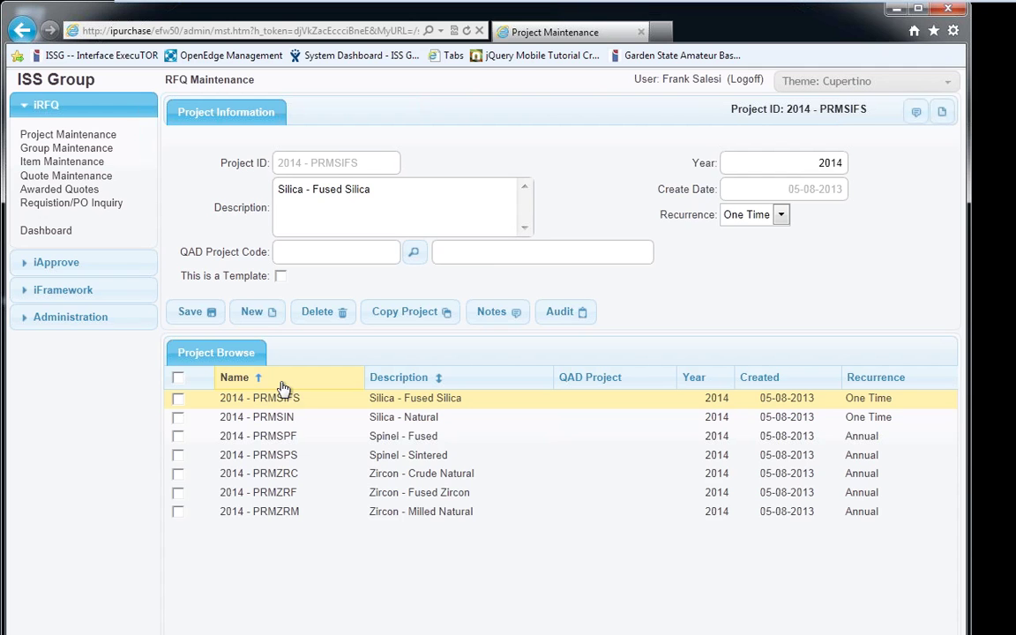
left_click(394, 379, "shift")
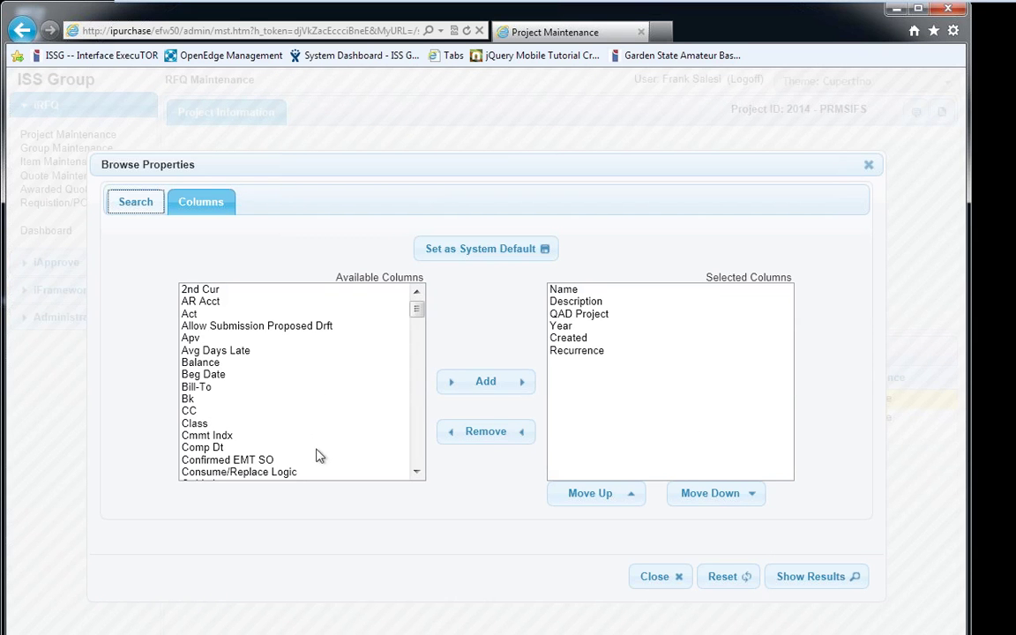
Add an Avg Days Late column, move it up to follow QAD Project, and apply
mouse_move(415, 313)
left_mouse_down()
mouse_move(428, 446)
mouse_move(423, 308)
left_mouse_up()
left_click(249, 350)
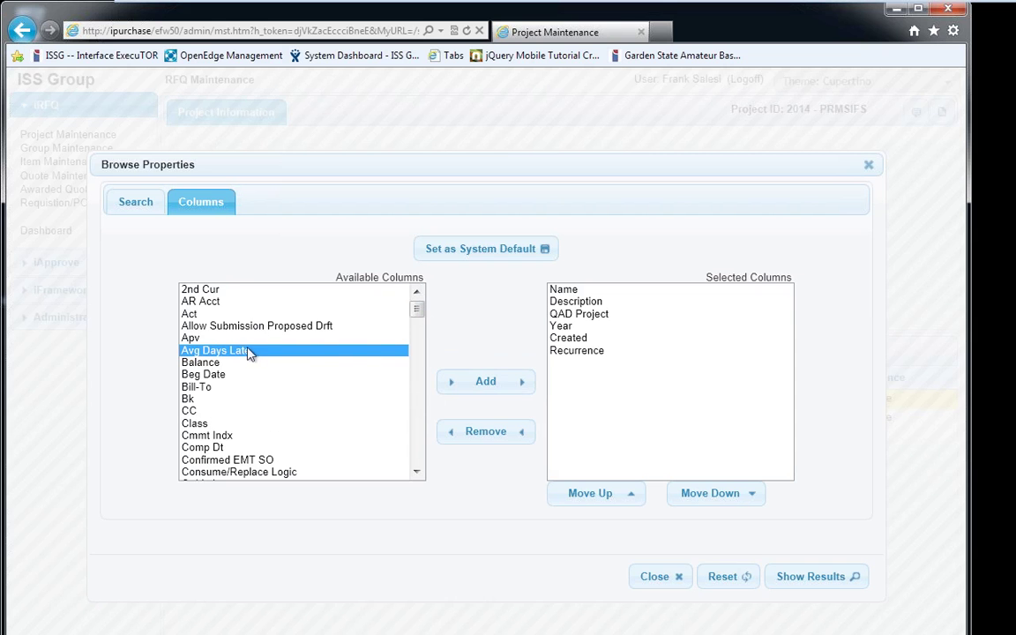
left_click(474, 398)
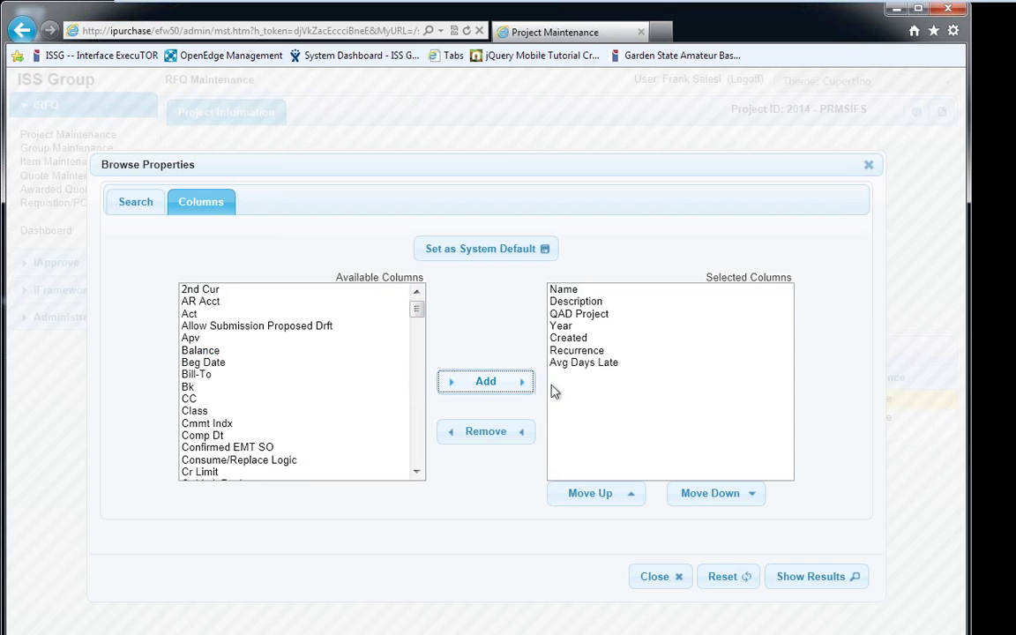
left_click(569, 362)
left_click(606, 494)
left_click(606, 494)
left_click(606, 495)
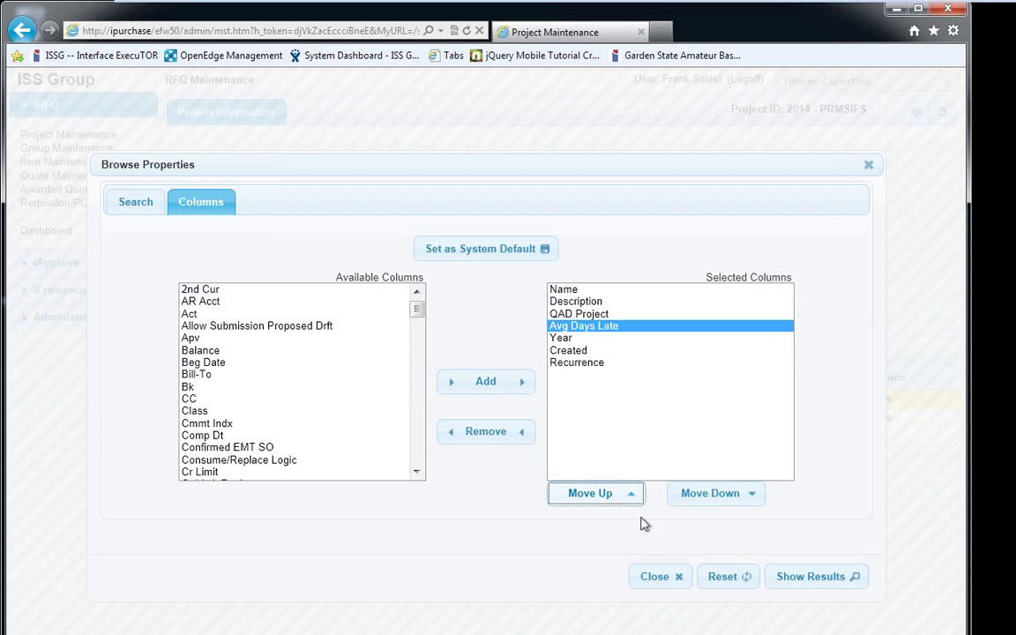
left_click(807, 577)
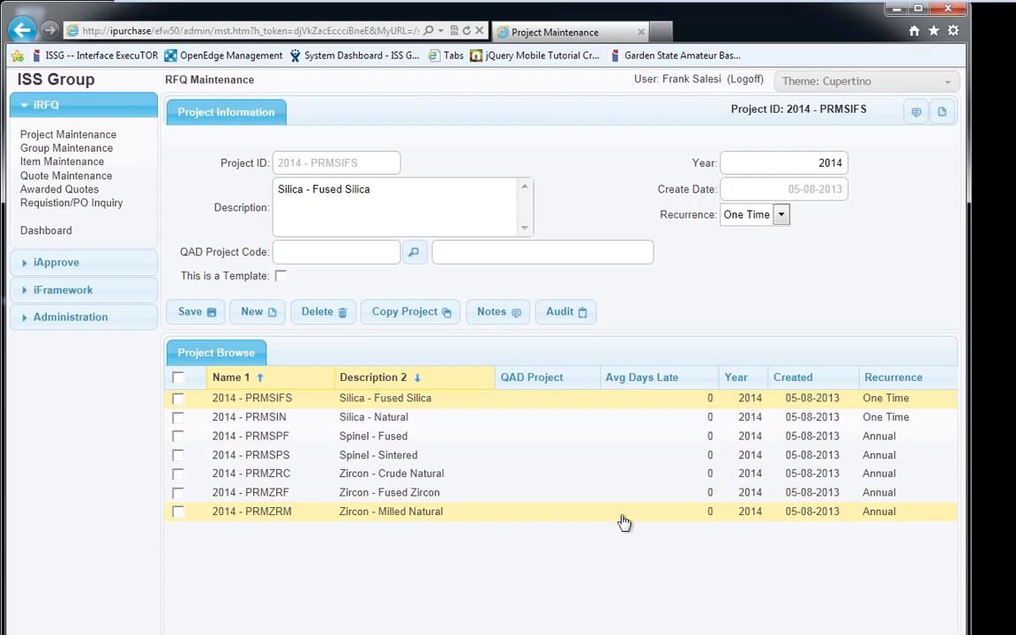
left_click(630, 627)
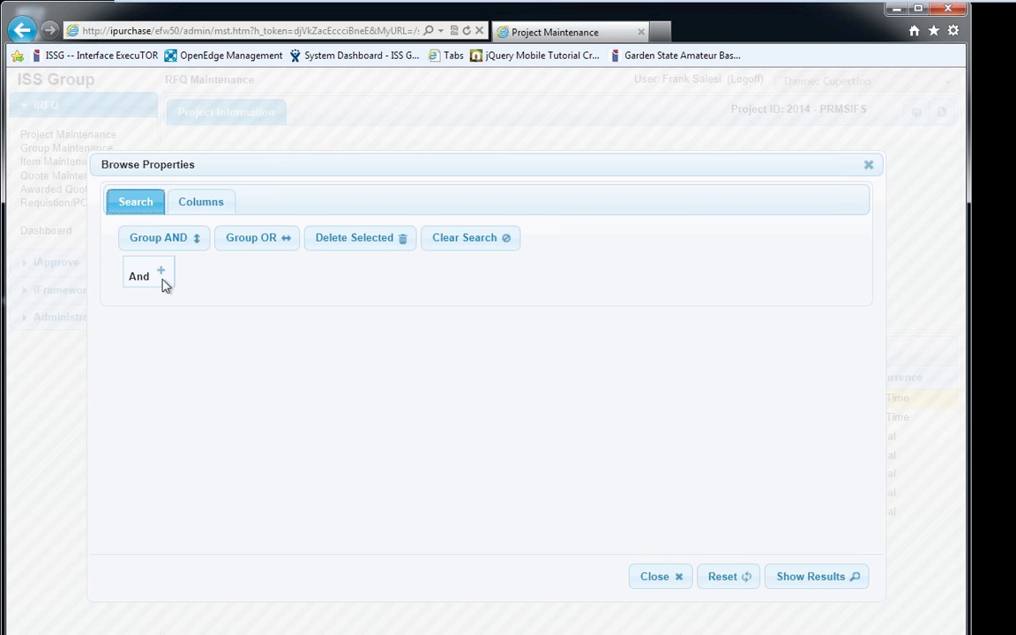
Add search condition rows and set one to Customer with a Begins comparison
left_click(162, 276)
left_click(164, 279)
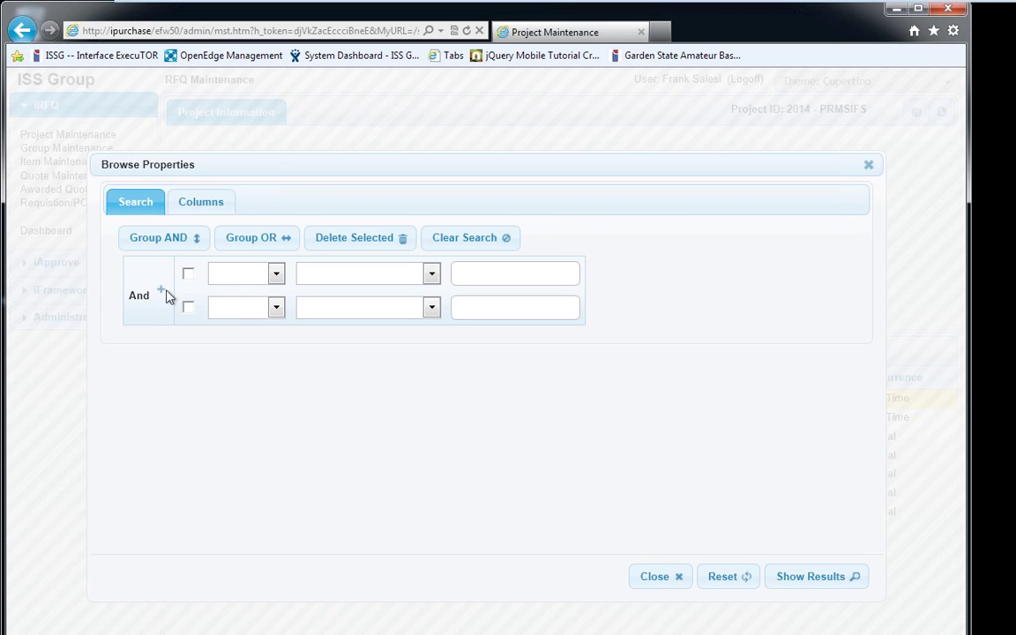
left_click(164, 294)
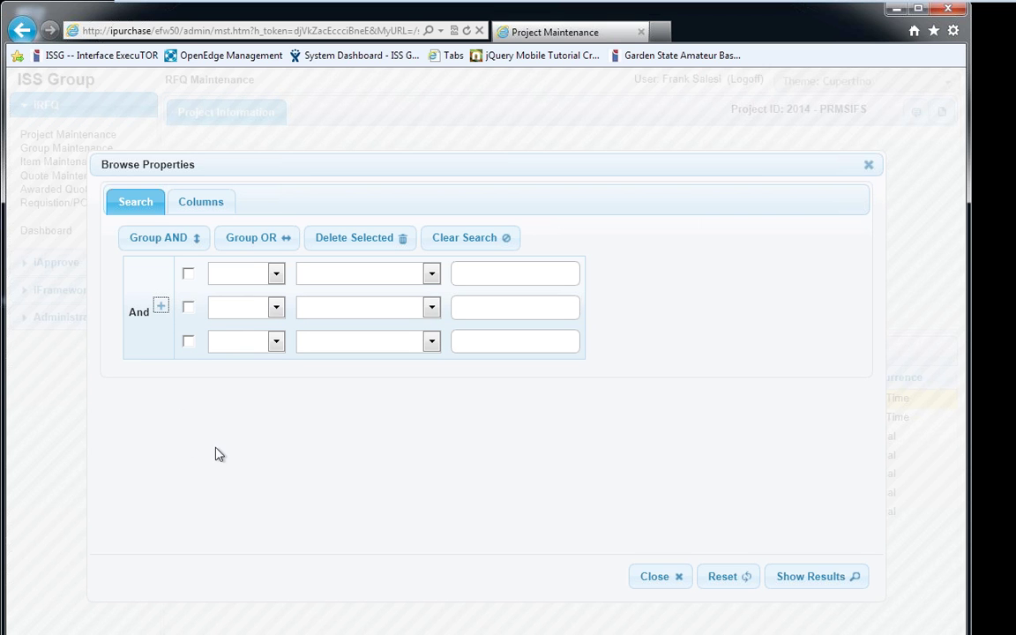
left_click(274, 275)
left_click(269, 302)
left_click(325, 289)
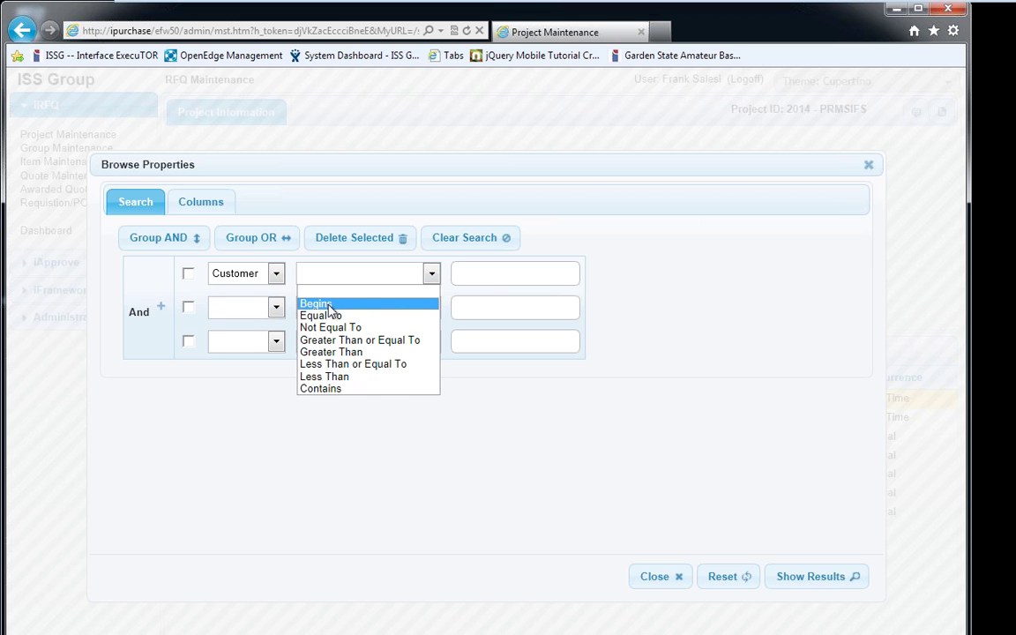
left_click(328, 304)
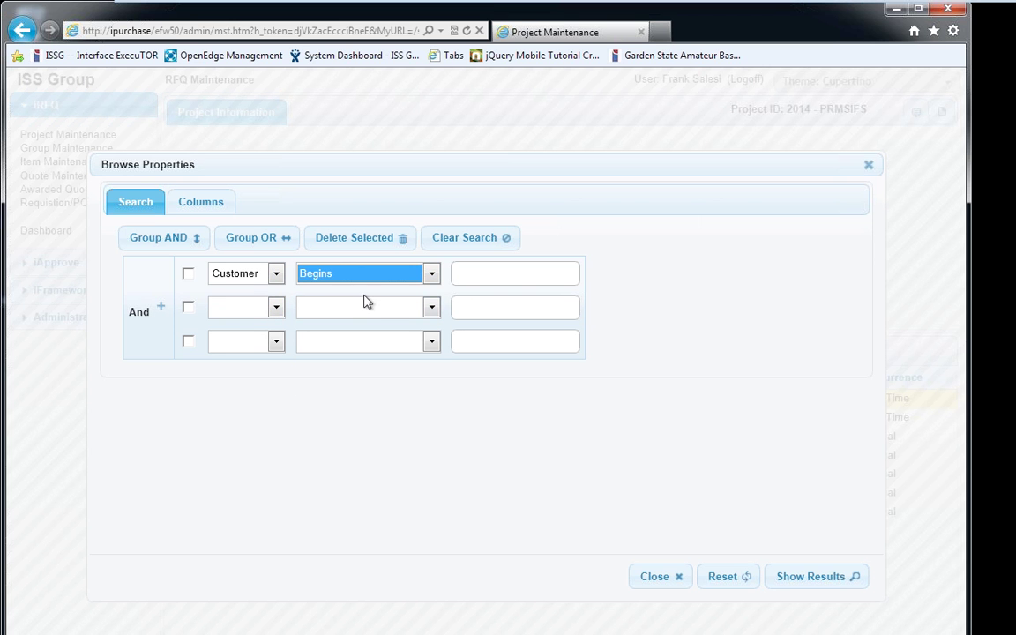
left_click(483, 275)
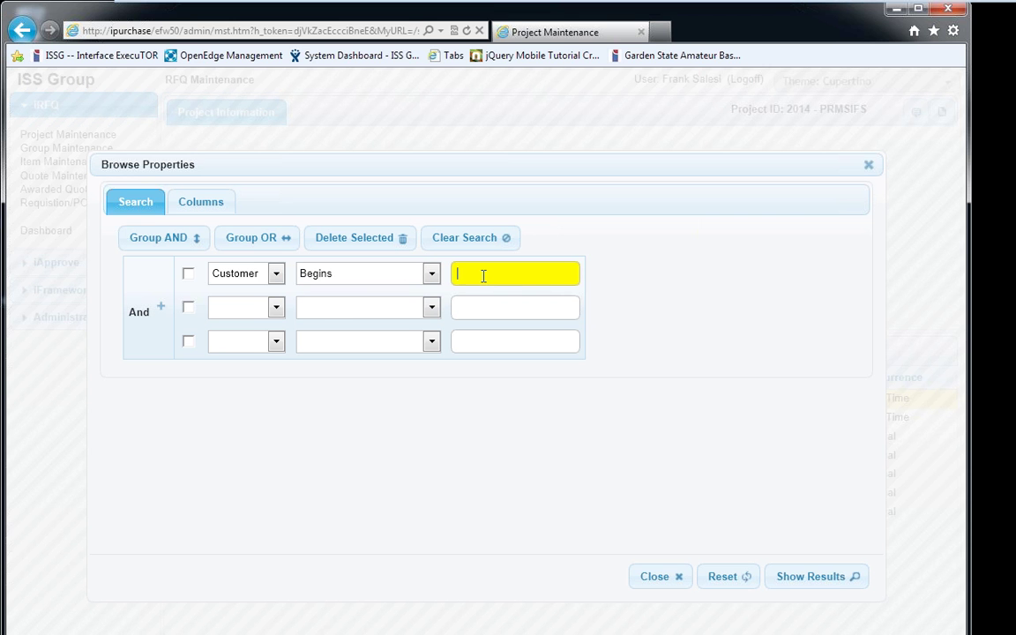
Switch the first condition to Description, enter its value, and run the search
left_click(275, 273)
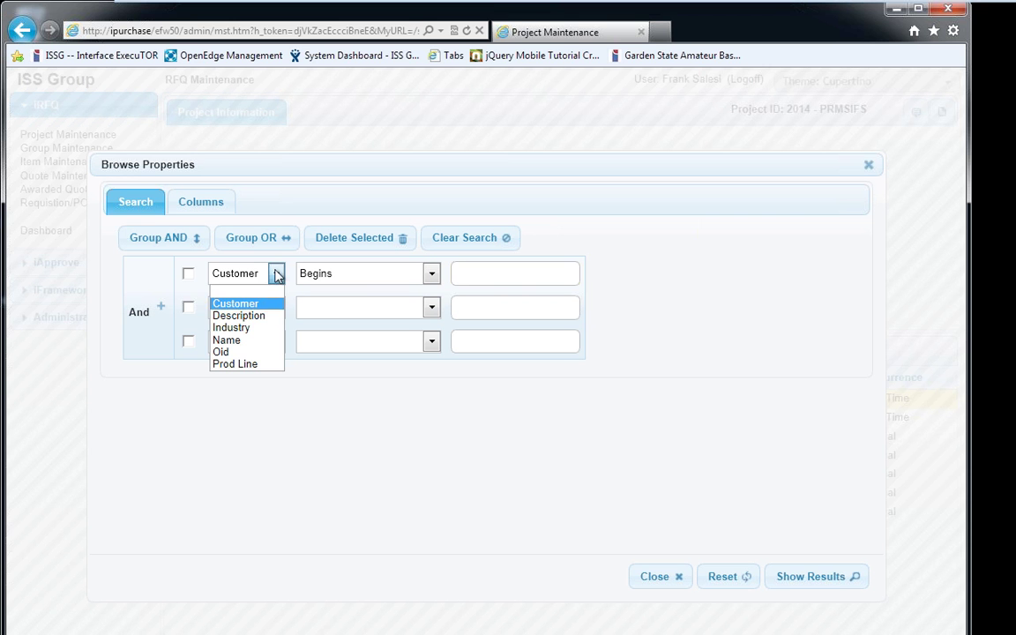
left_click(261, 316)
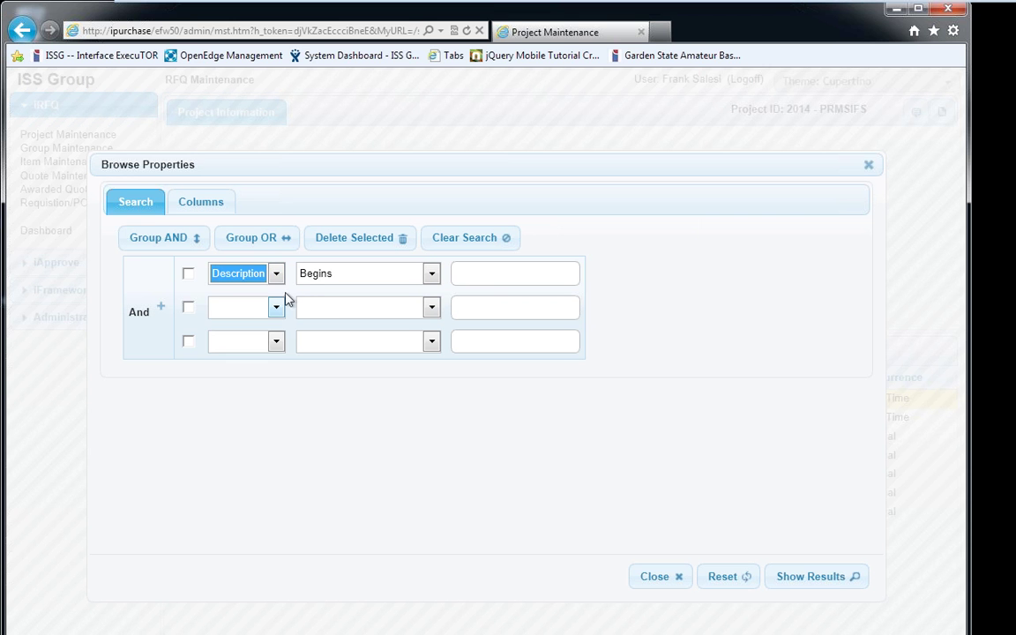
left_click(504, 275)
type("2")
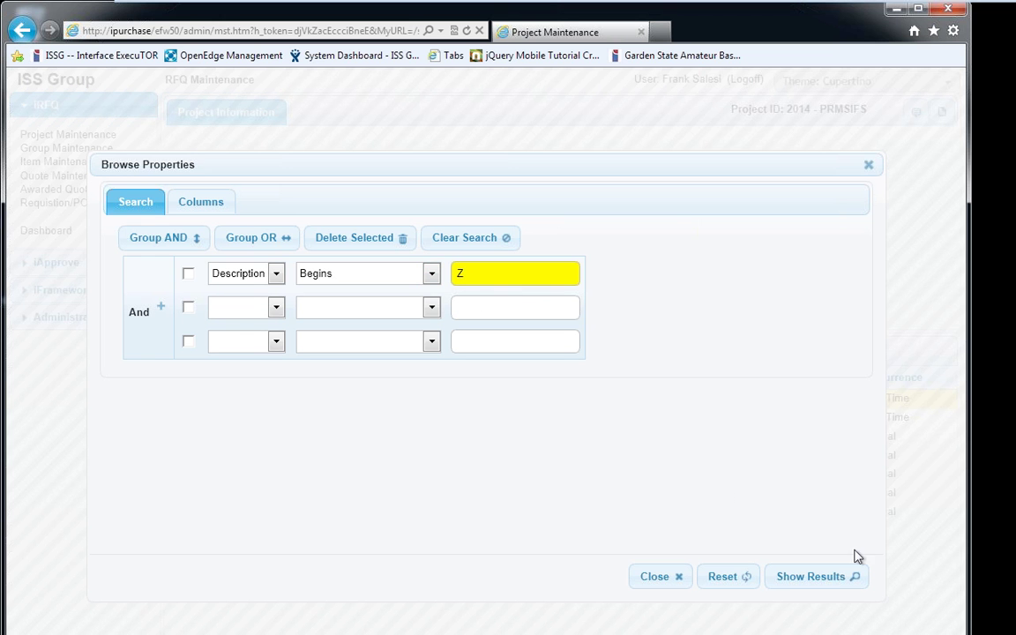
left_click(840, 576)
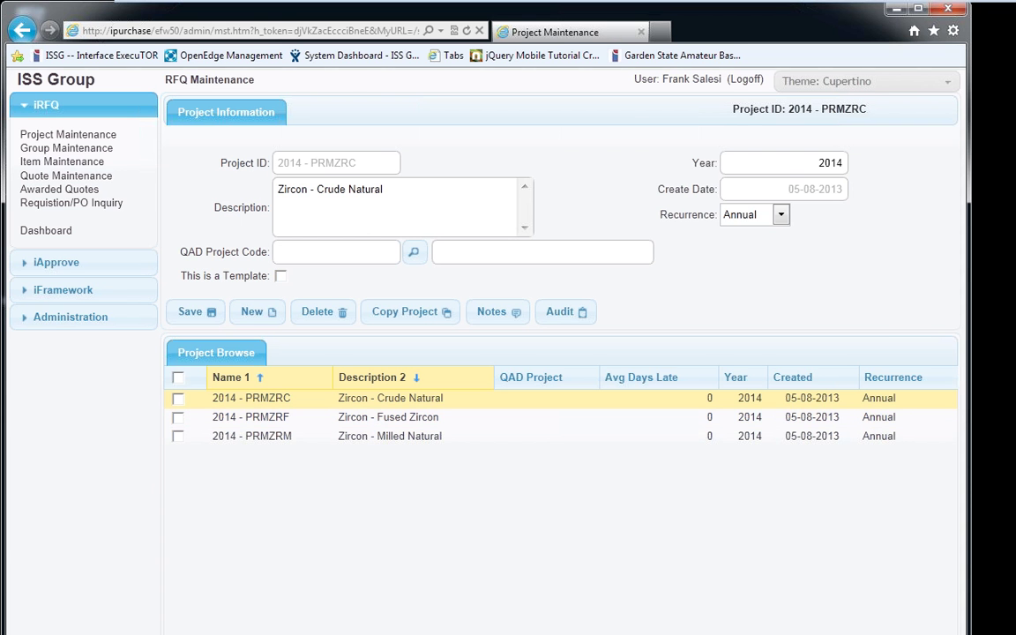
Add three more condition rows for the Customer, Name and Prod Line fields
left_click(655, 576)
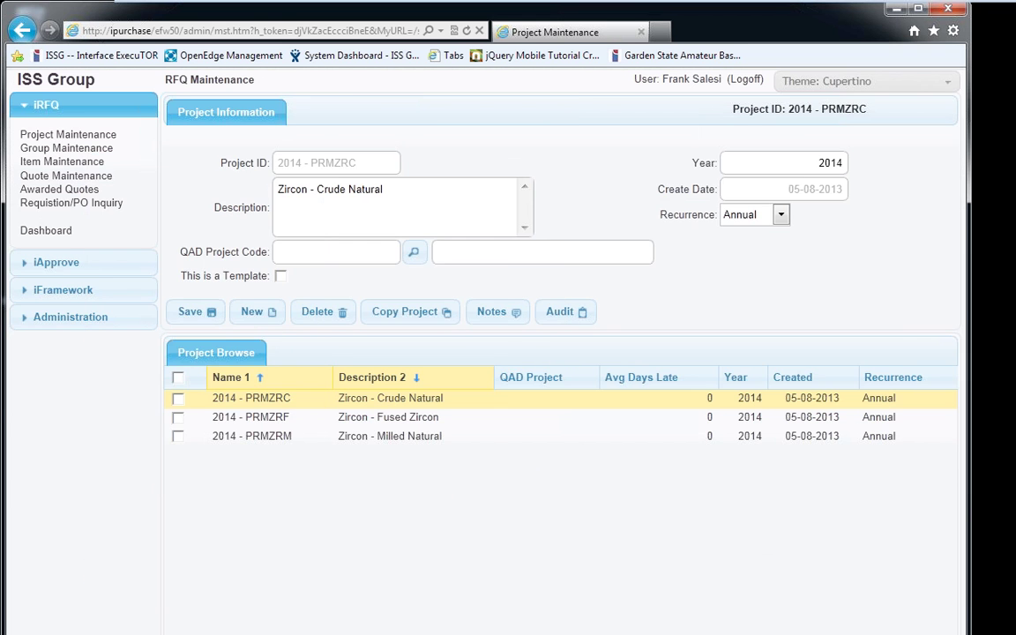
right_click(826, 606)
left_click(162, 284)
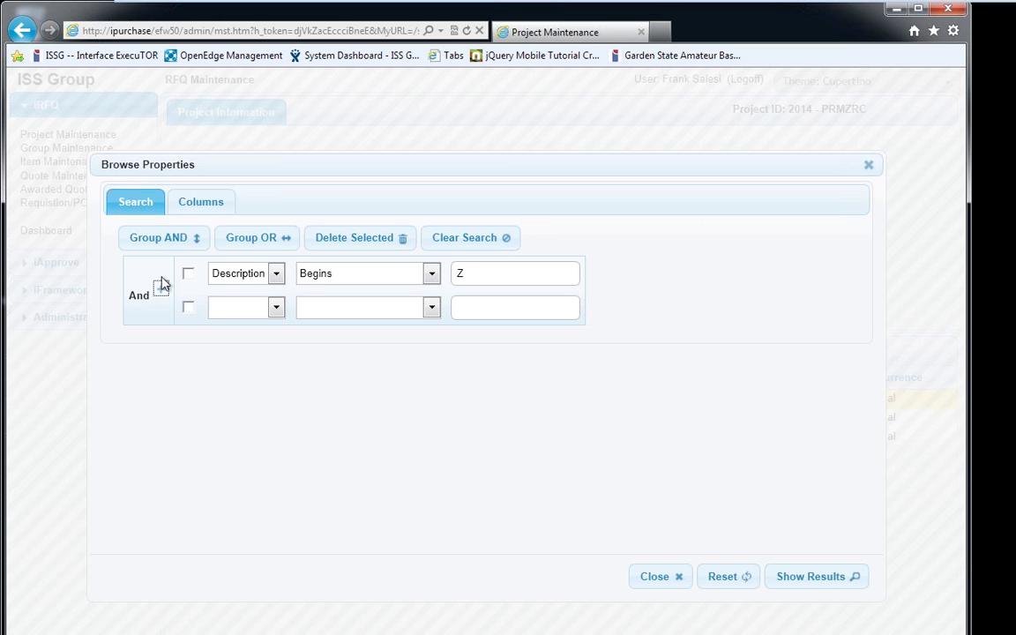
left_click(162, 284)
left_click(159, 306)
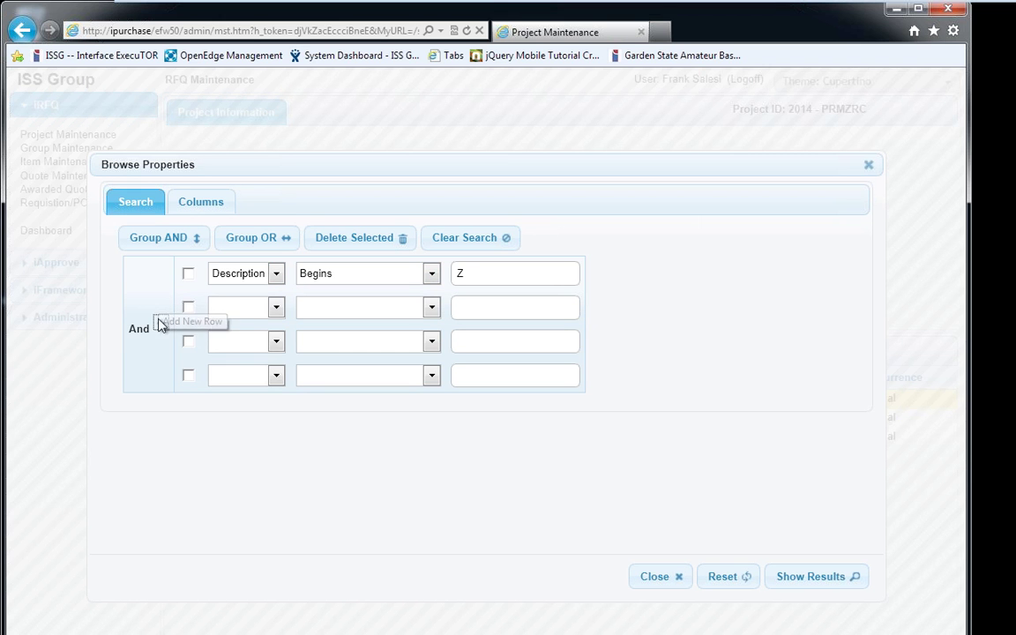
left_click(261, 316)
left_click(261, 337)
left_click(261, 340)
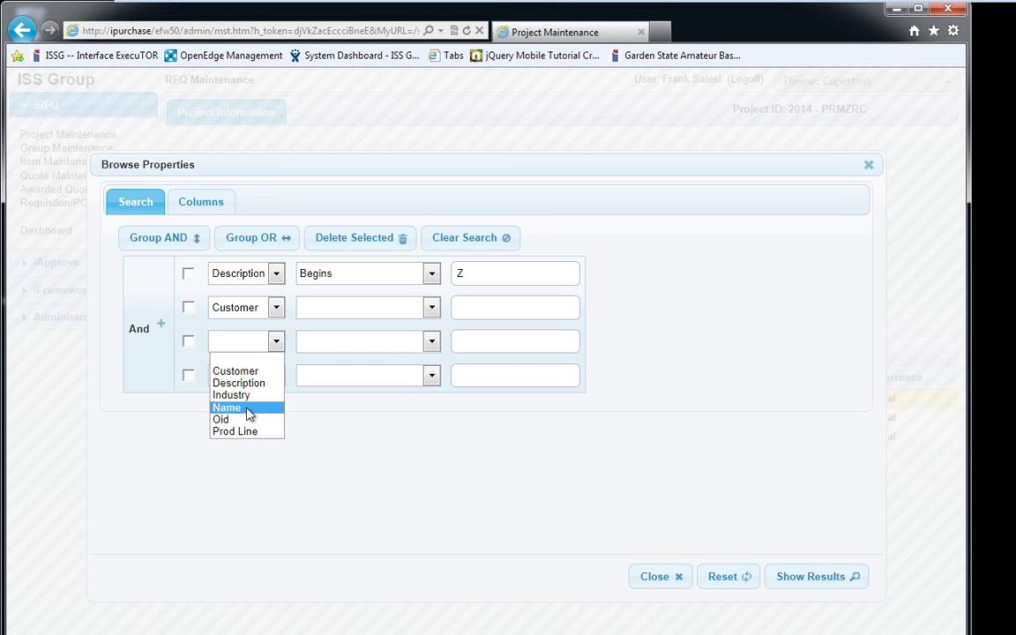
left_click(250, 408)
left_click(246, 381)
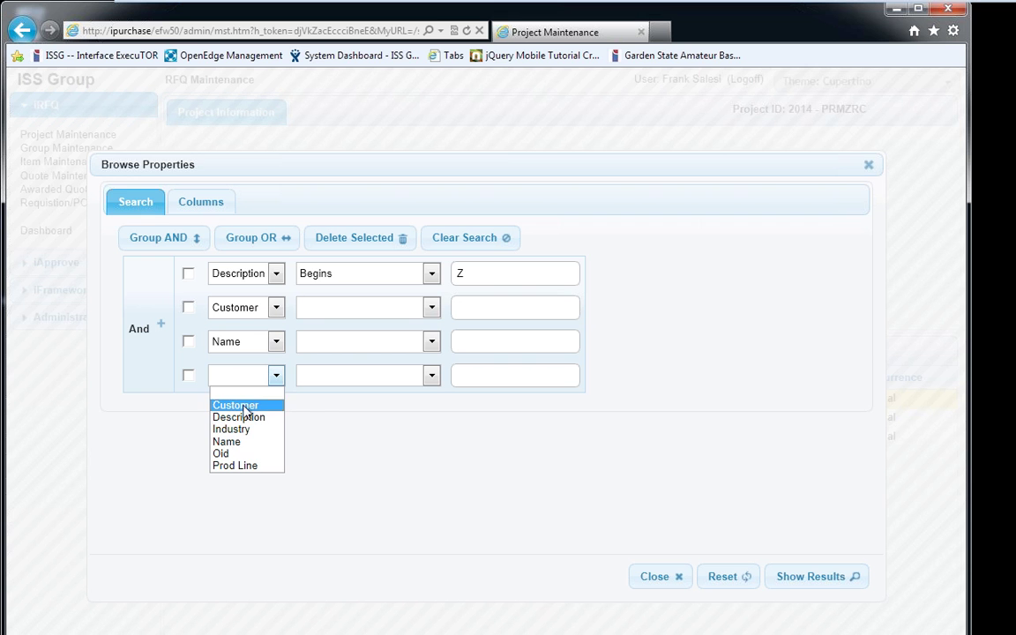
left_click(250, 466)
Set Customer Begins dd, Name Equal To dd, Prod Line Not Equal To dd, joined by Or
left_click(319, 308)
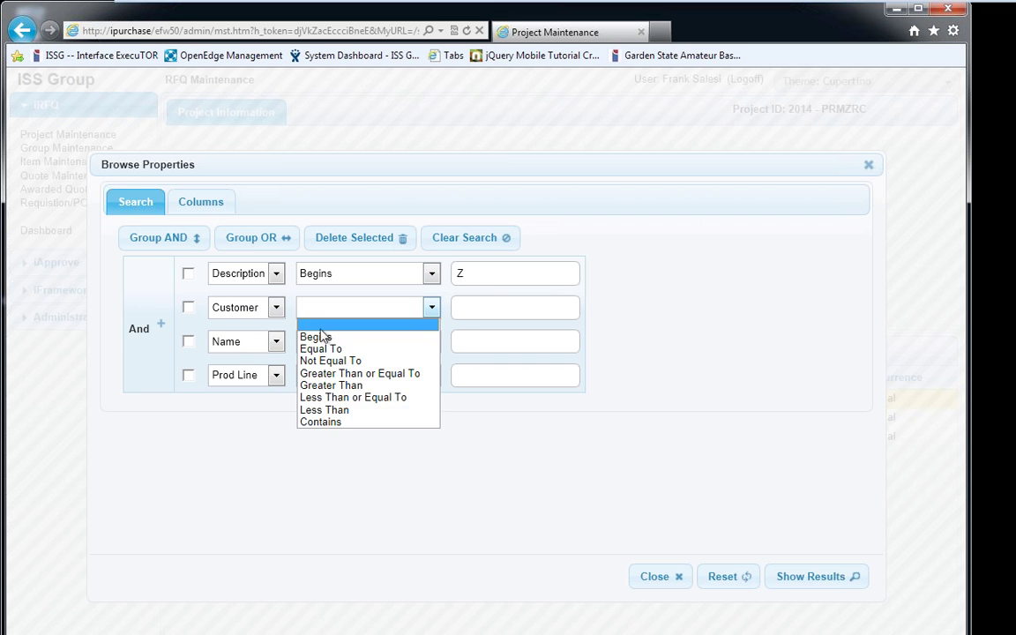
left_click(315, 337)
left_click(325, 342)
left_click(332, 381)
left_click(337, 376)
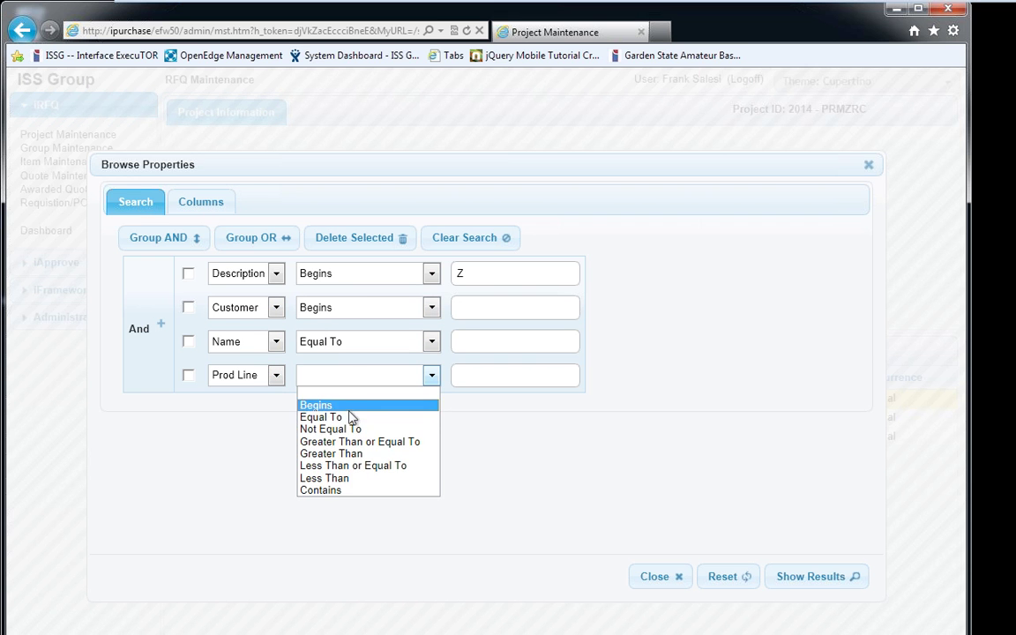
left_click(351, 429)
left_click(563, 311)
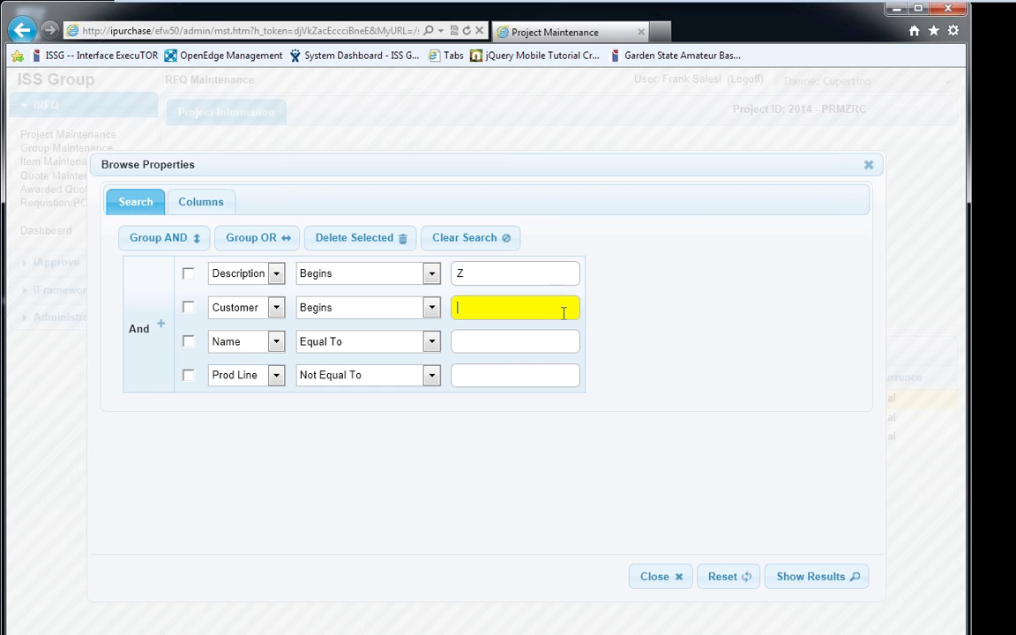
type("dd")
left_click(562, 341)
type("dd")
left_click(512, 375)
type("dd")
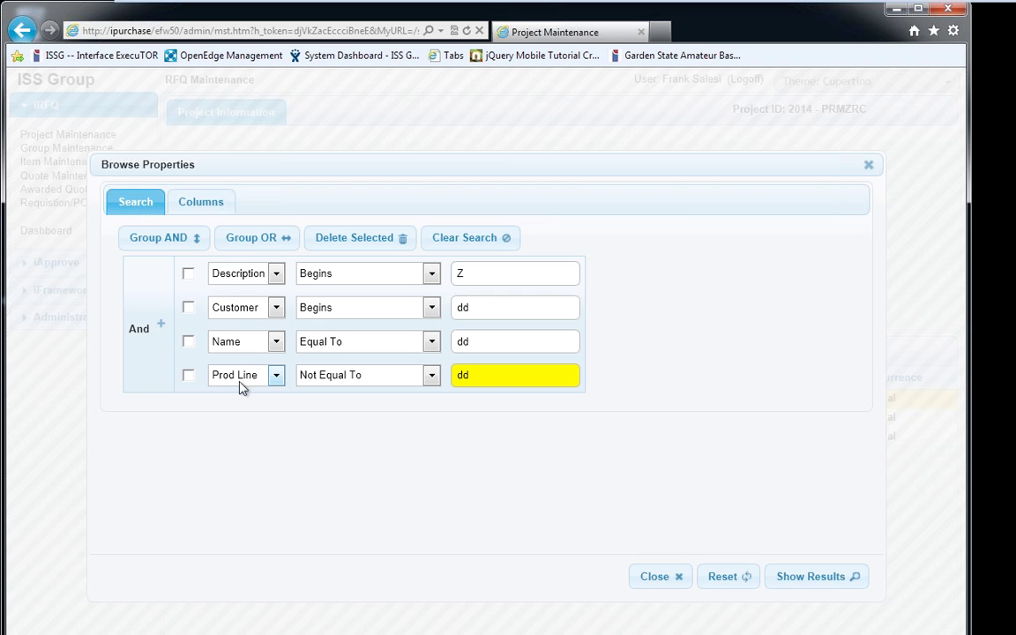
left_click(137, 329)
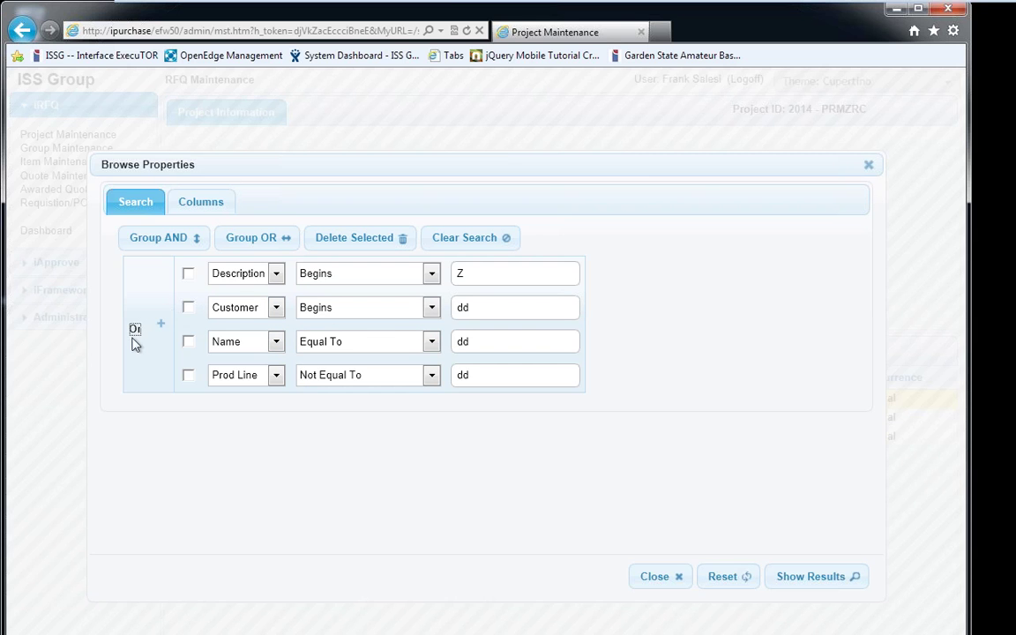
Group Description and Customer under And, and Name and Prod Line under Or
left_click(188, 273)
left_click(189, 307)
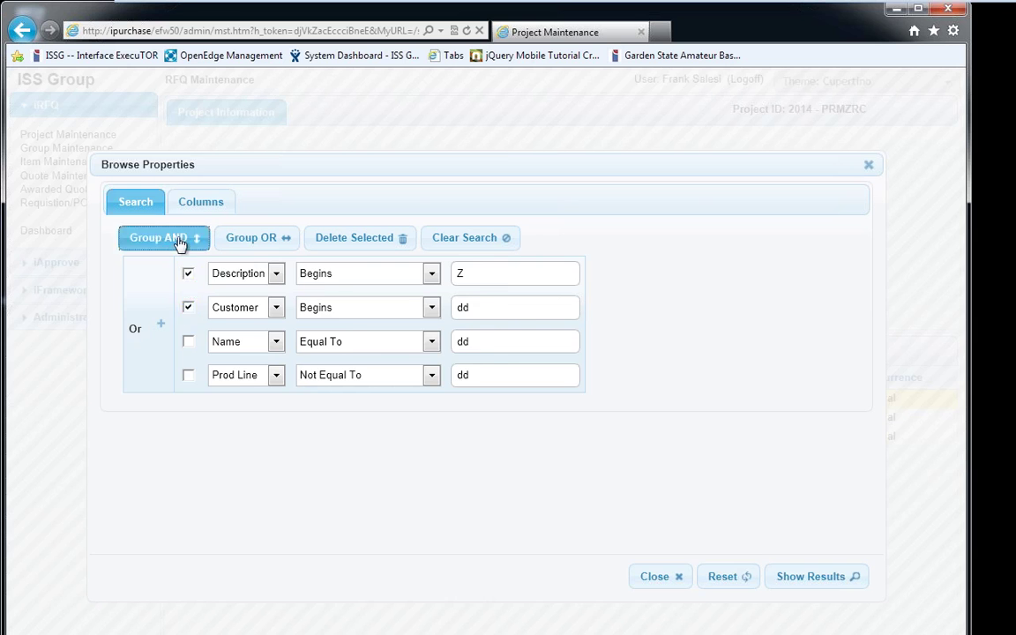
left_click(159, 237)
left_click(189, 353)
left_click(188, 387)
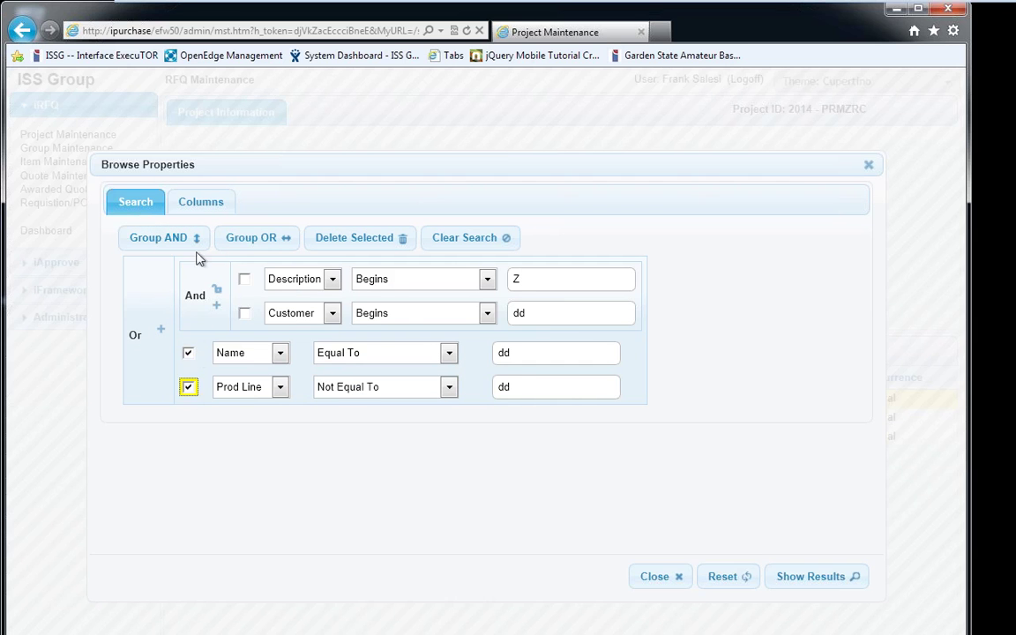
left_click(228, 242)
Add a new Customer condition, switch the outer grouping back to And, and close
left_click(160, 350)
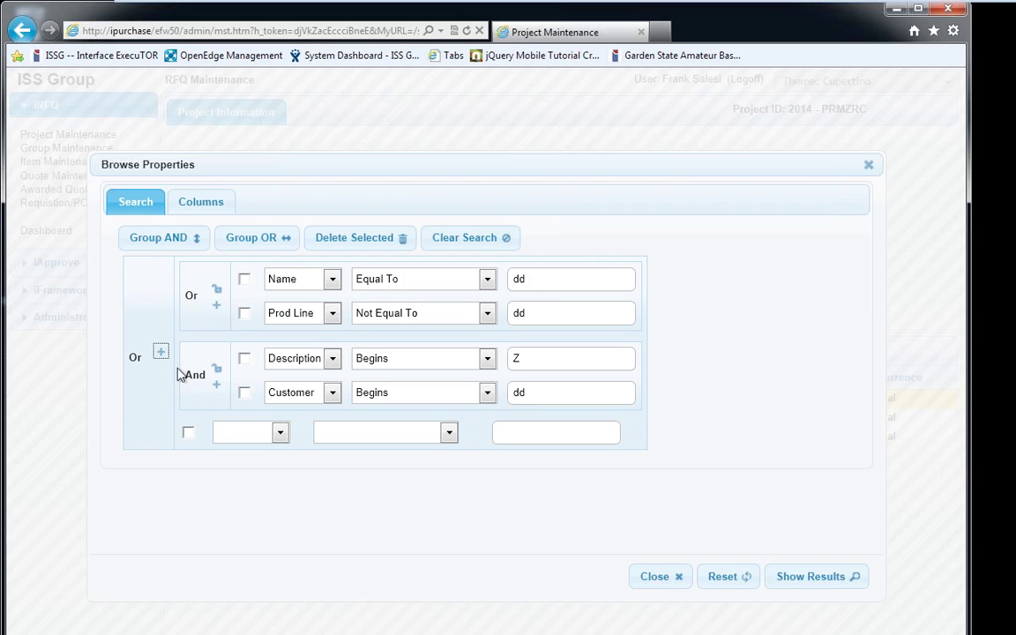
left_click(135, 359)
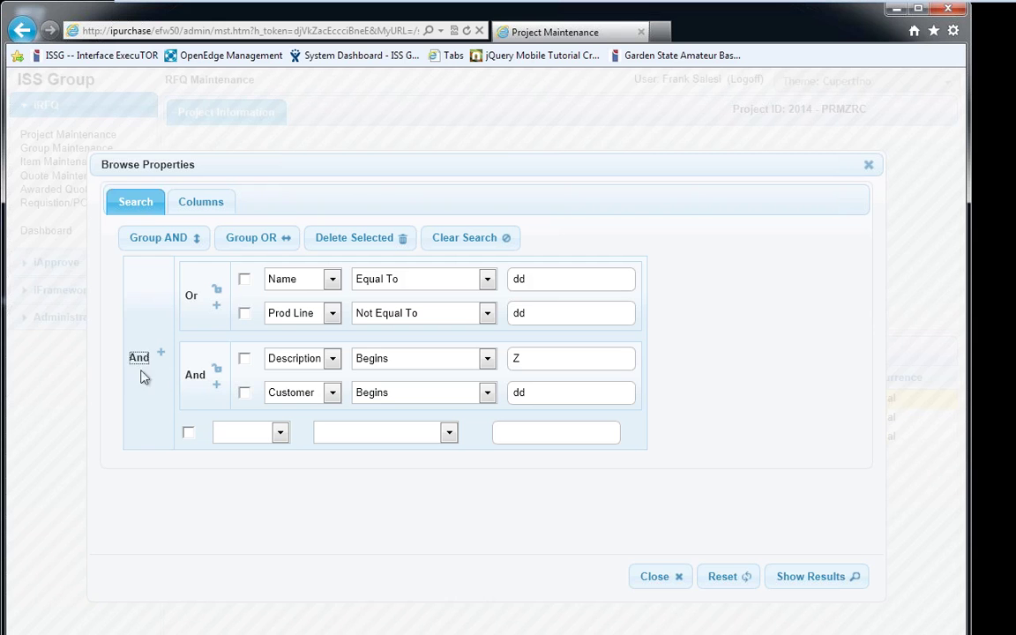
left_click(242, 432)
left_click(242, 432)
left_click(238, 460)
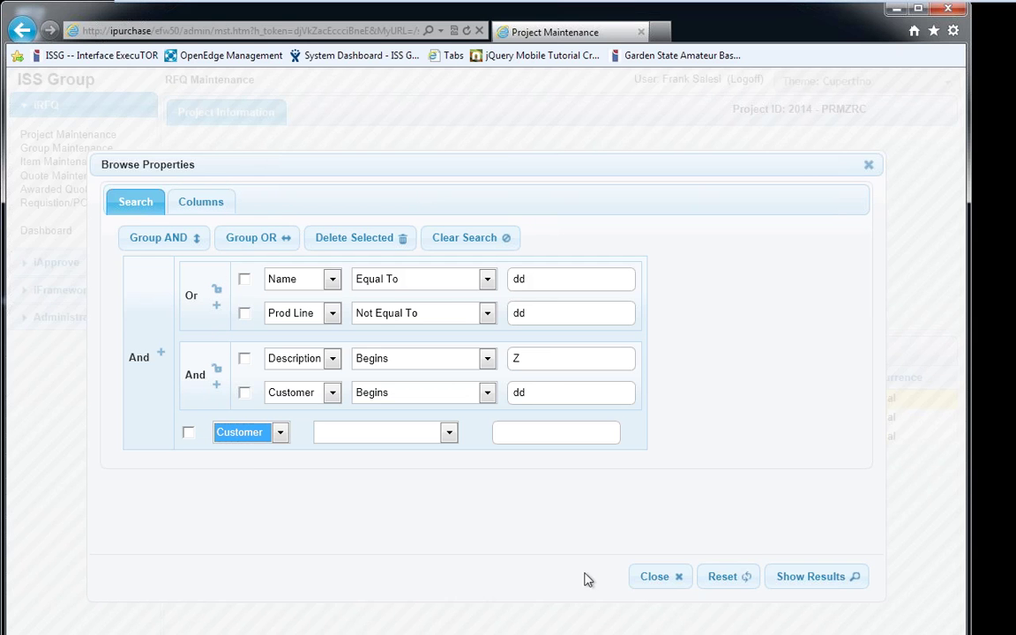
left_click(667, 579)
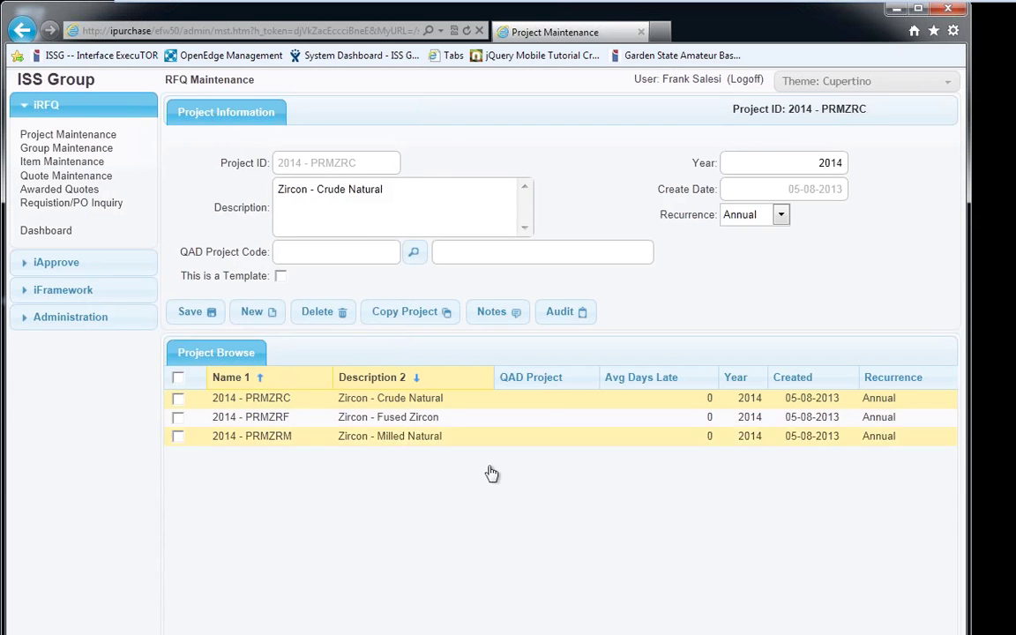
Open the QAD project code lookup, view its search fields, then close the search and lookup
left_click(413, 252)
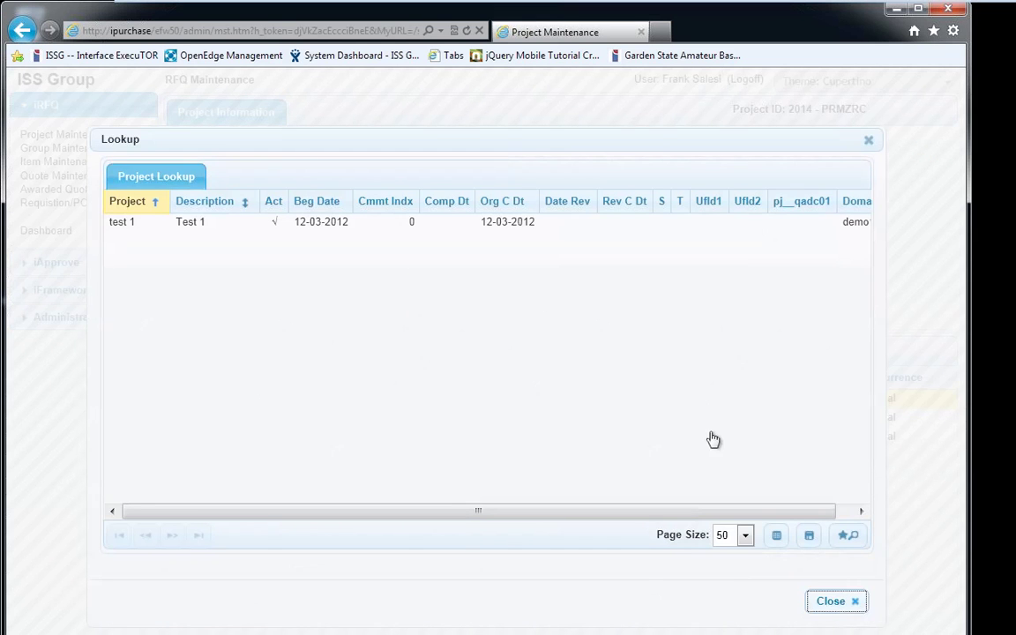
left_click(845, 536)
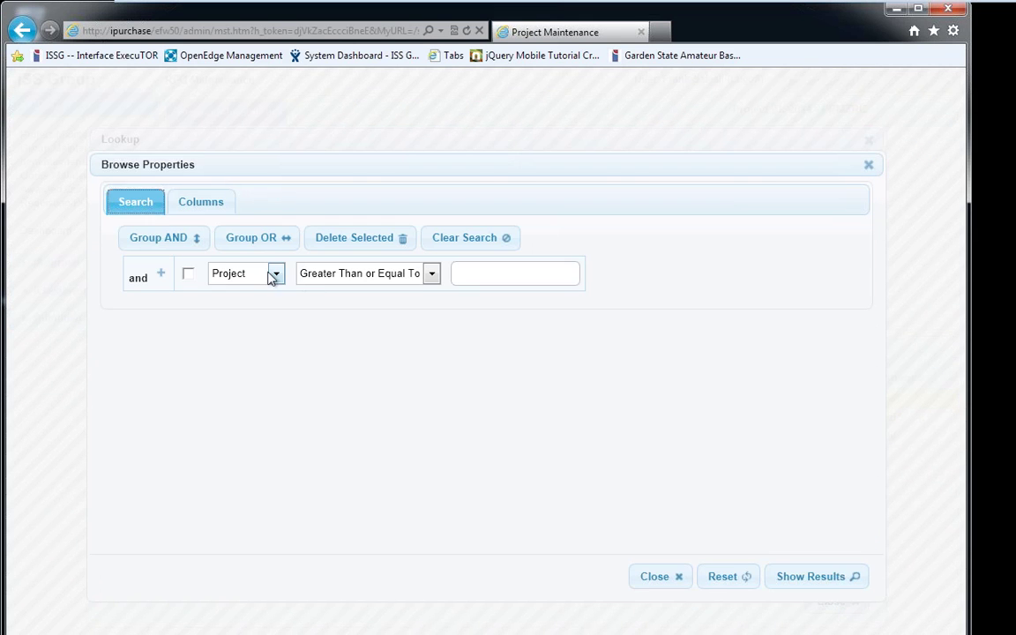
left_click(276, 274)
left_click(350, 297)
left_click(653, 578)
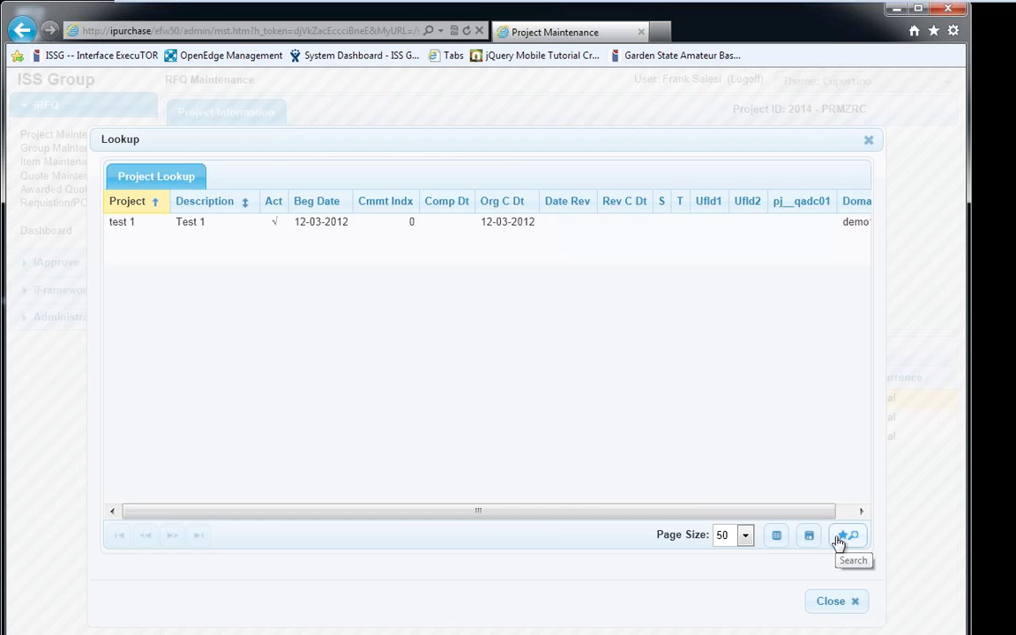
left_click(836, 600)
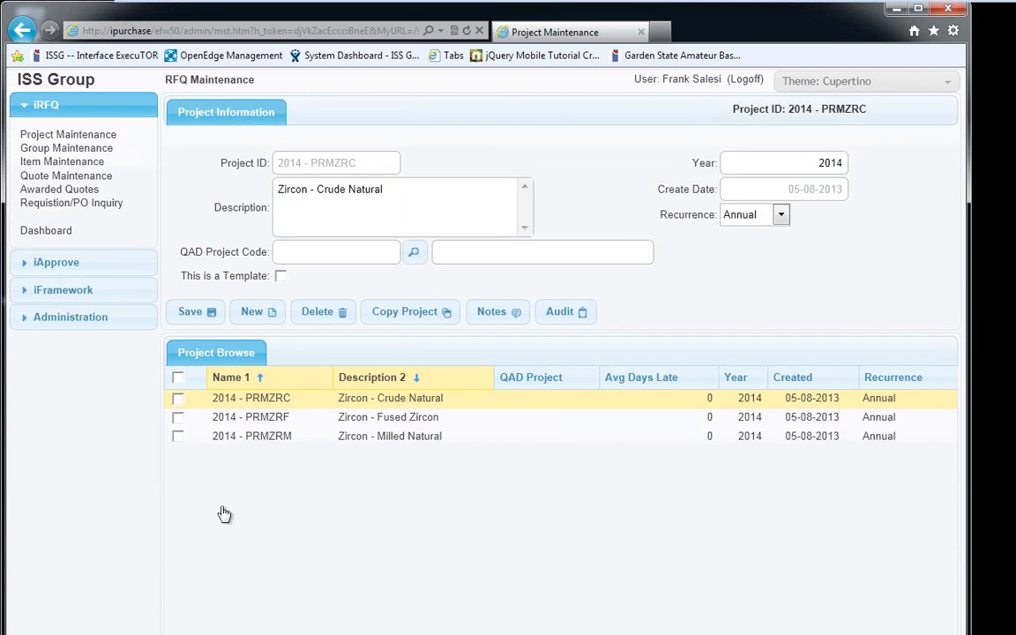
Tick projects PRMZRC, PRMZRF and PRMZRM, cancelling the delete prompt that appears
left_click(177, 399)
left_click(177, 417)
left_click(177, 435)
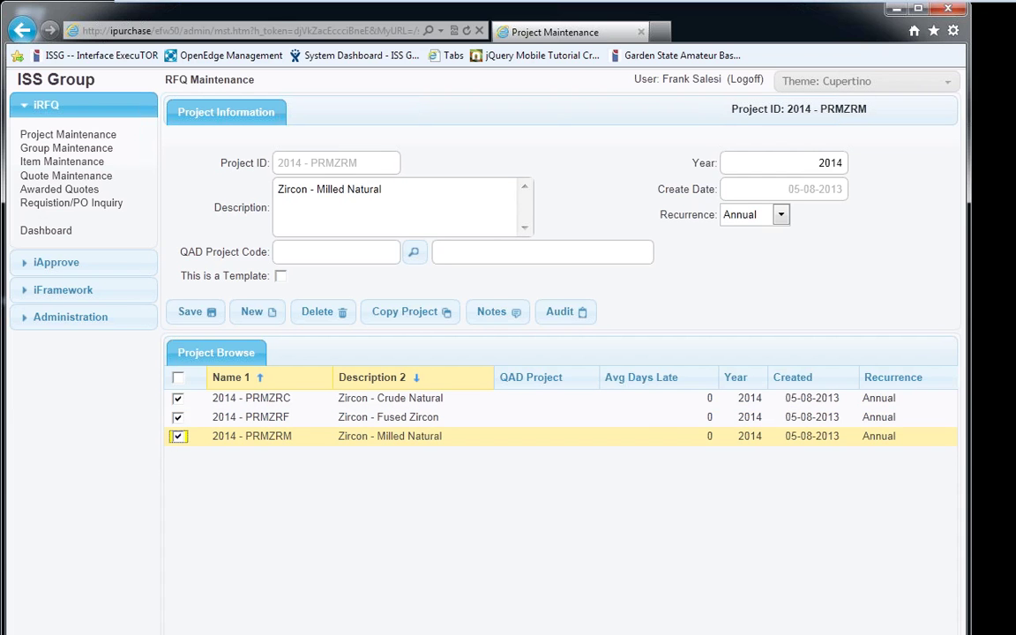
key("Delete")
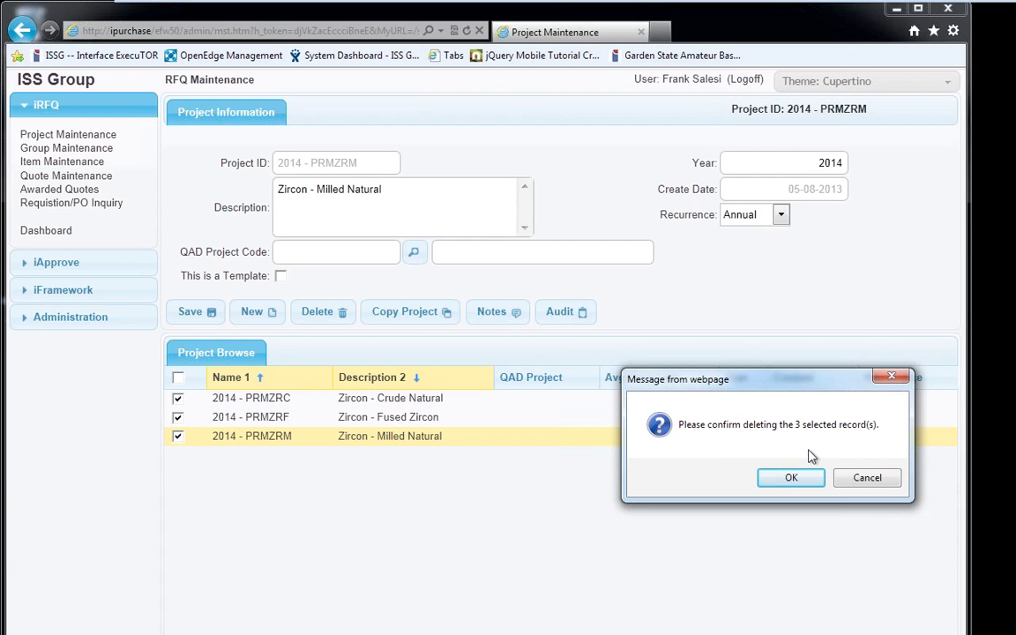
left_click(864, 478)
Batch edit the three projects to QAD Project Code test 1 and save
key("Return")
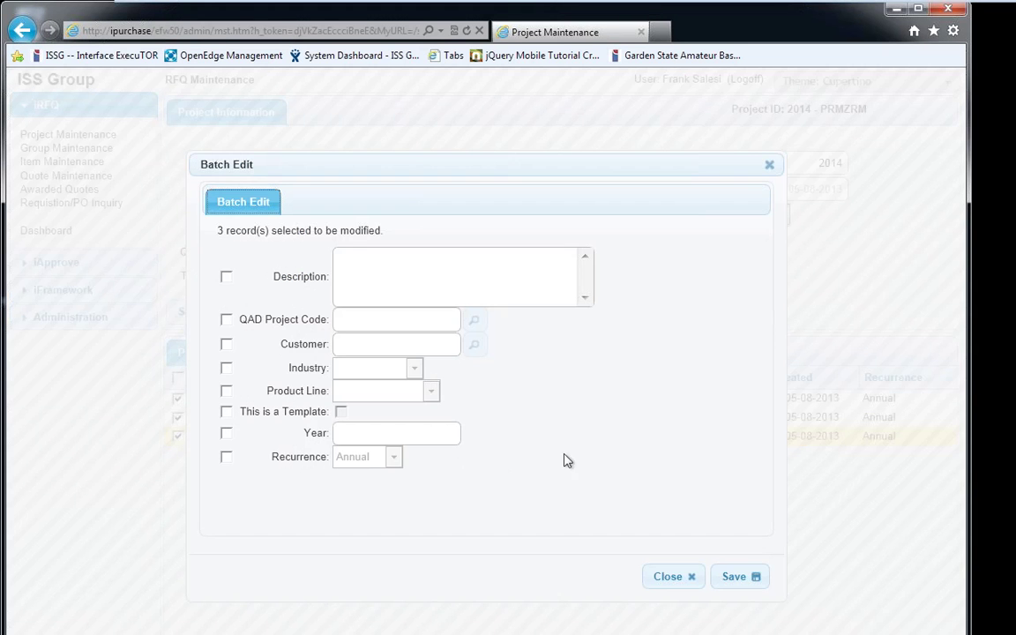
left_click(225, 319)
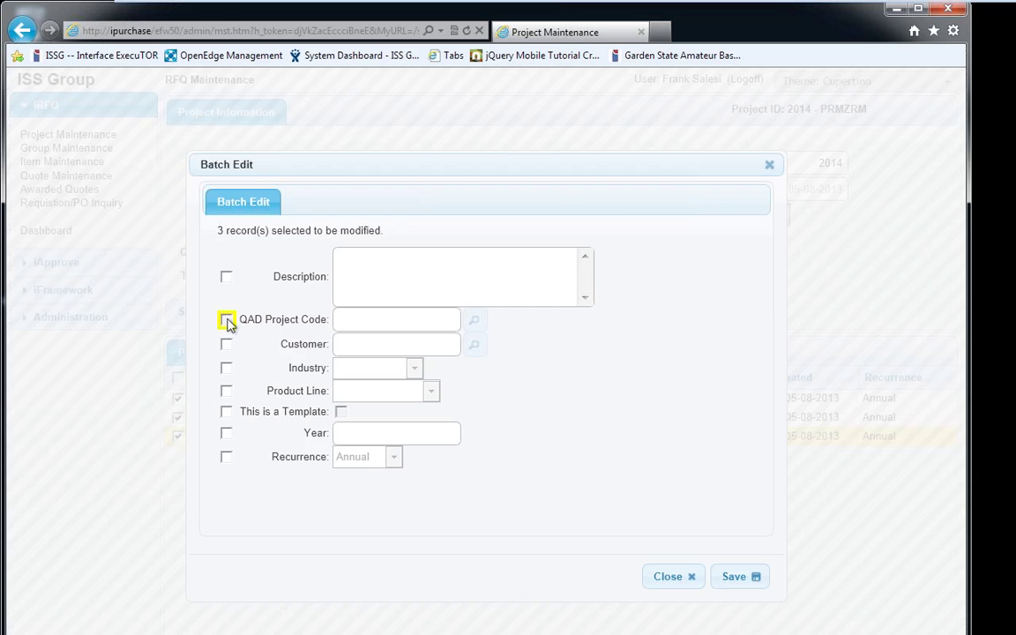
left_click(476, 322)
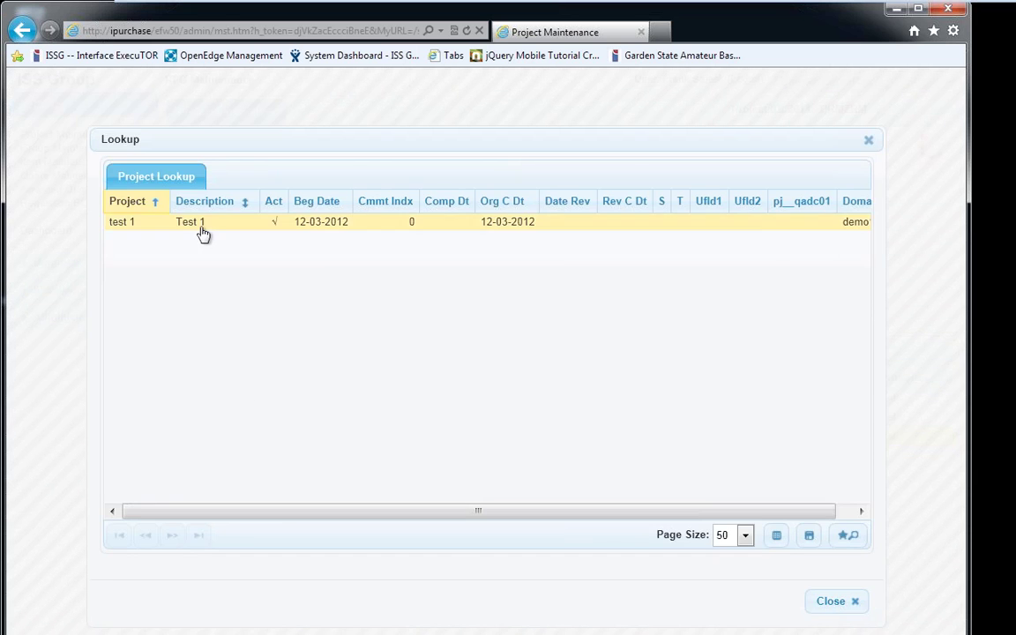
double_click(199, 226)
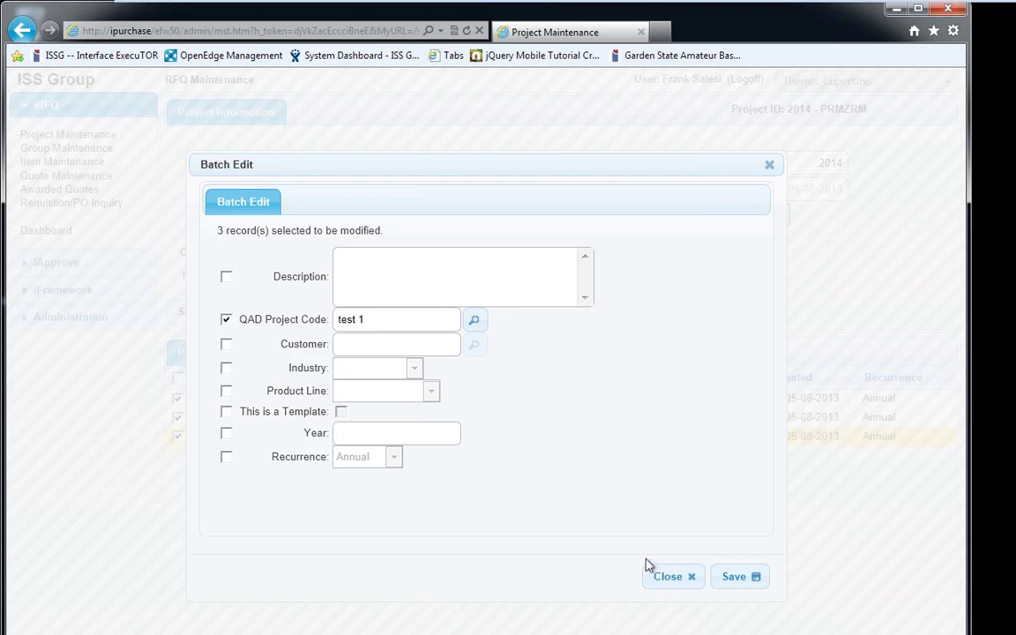
left_click(735, 580)
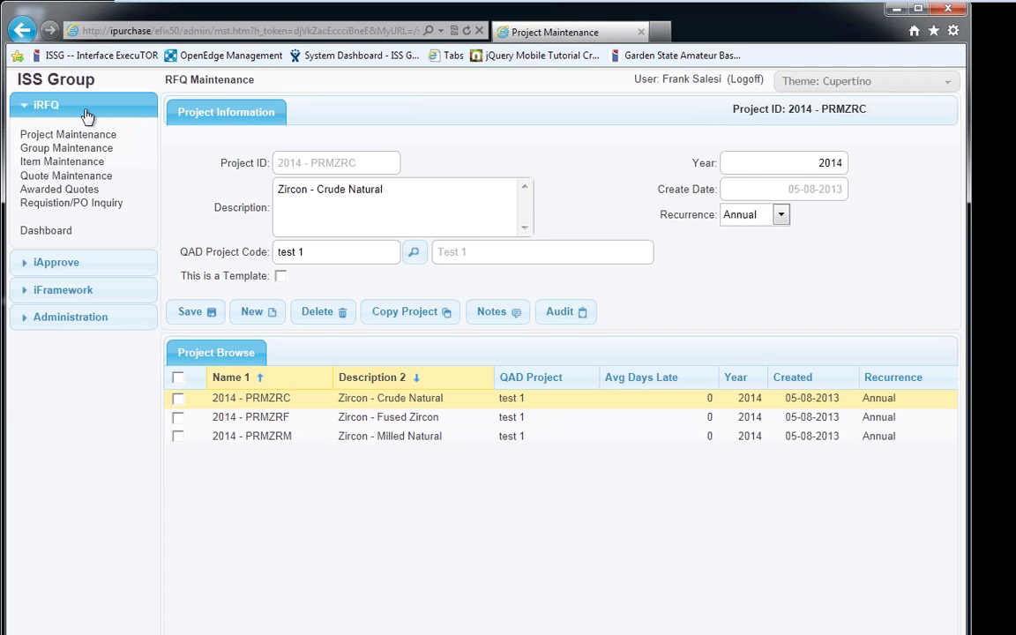
Expand the iApprove section in the left navigation
left_click(66, 262)
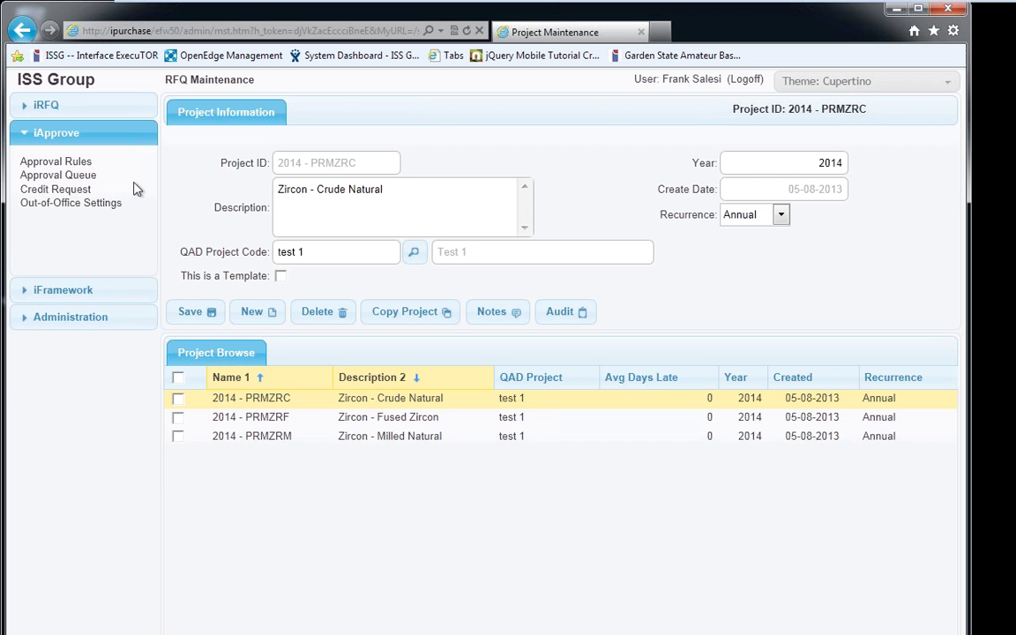
Open Credit Request under iApprove to view the pending Centre D'Affaires requisition
left_click(67, 191)
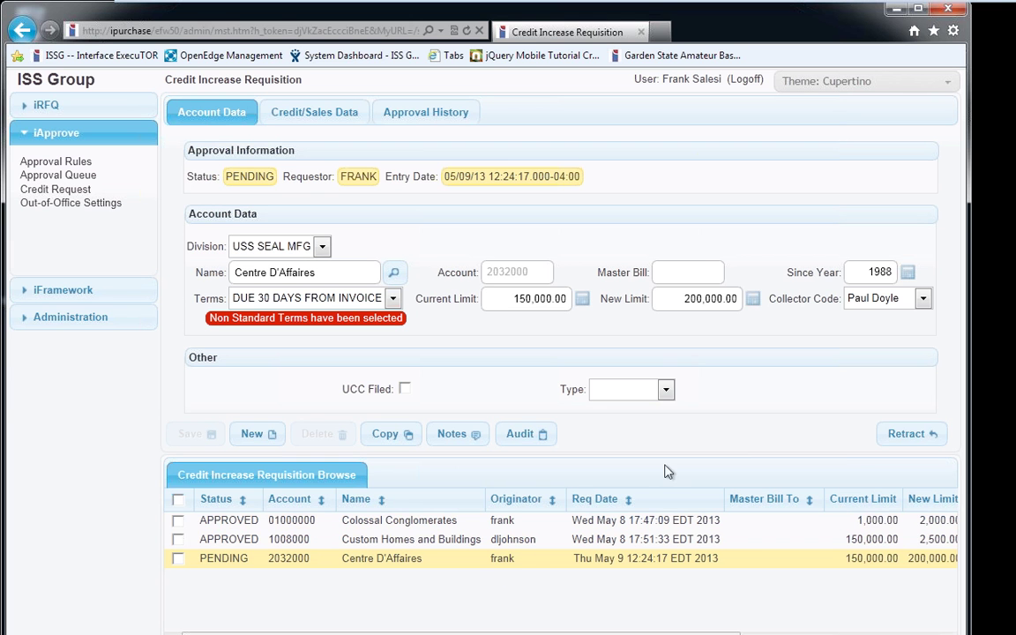
Retract the pending Centre D'Affaires credit increase request
left_click(897, 437)
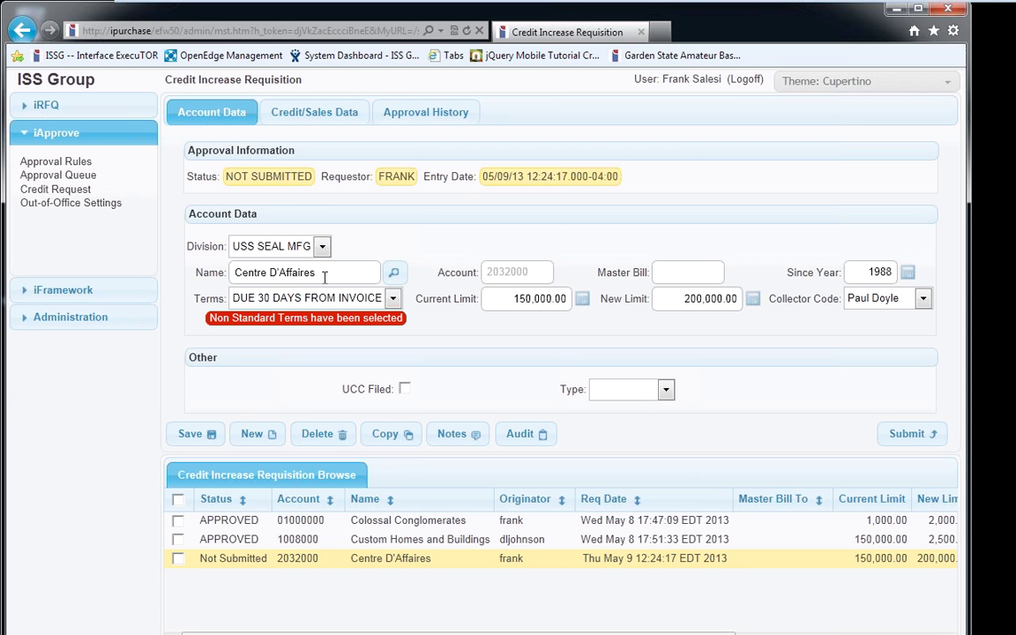
Pick Colossal Conglomerates in the Customer Lookup, filling its account number and 2,000.00 current limit
left_click(388, 276)
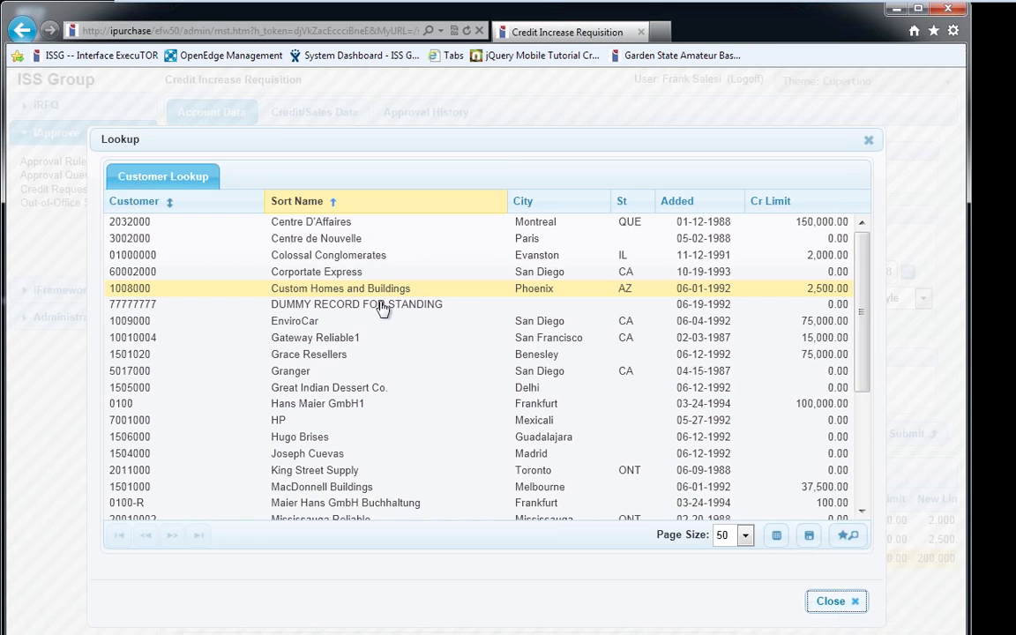
left_click(377, 270)
left_click(381, 261)
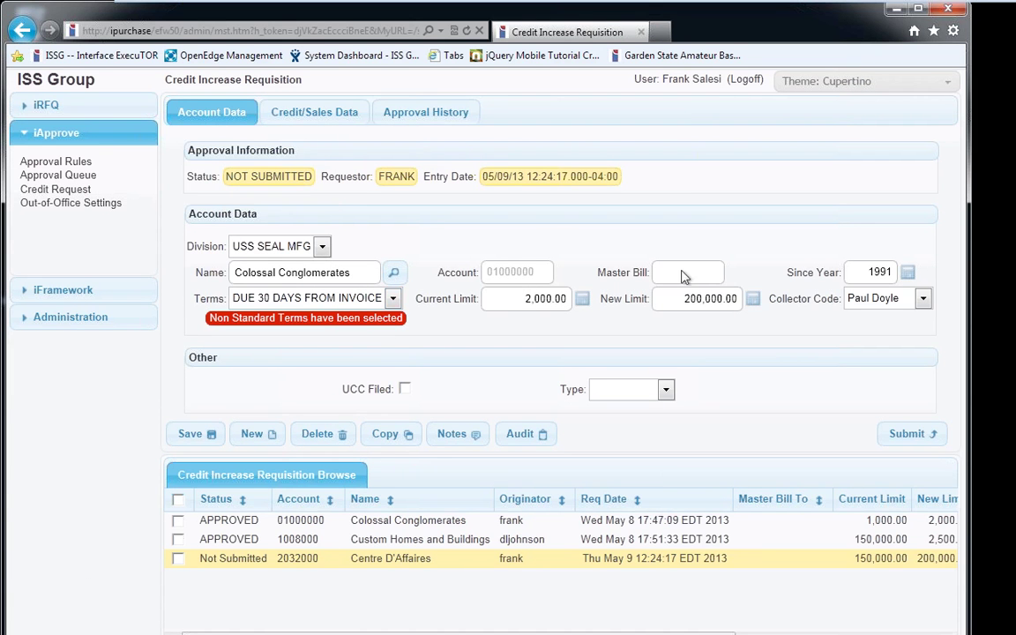
Start a new credit request for division John Crane with customer Colossal Conglomerates
left_click(255, 433)
left_click(313, 246)
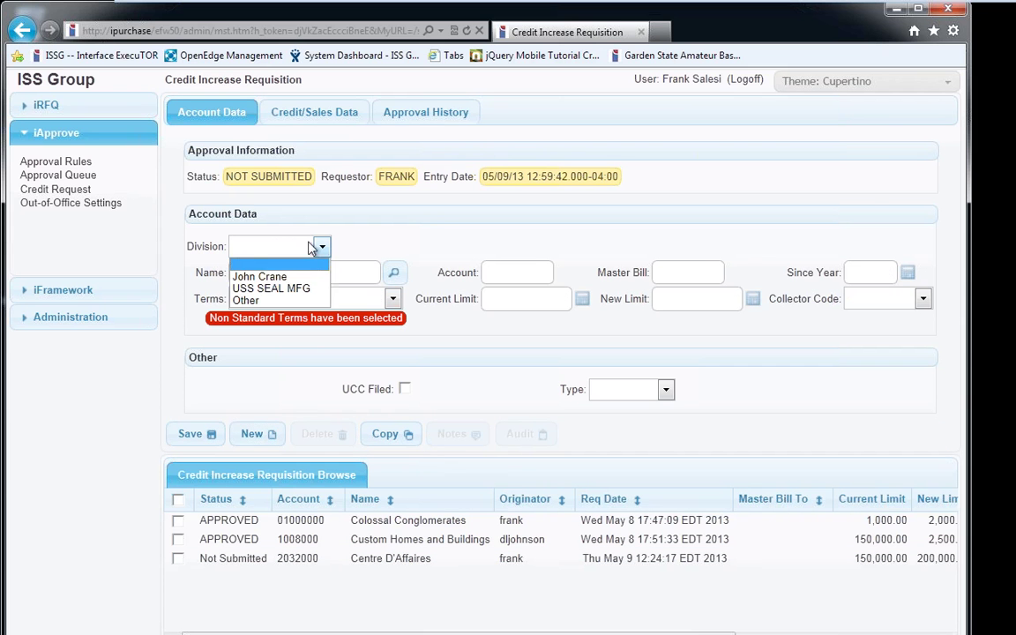
left_click(260, 275)
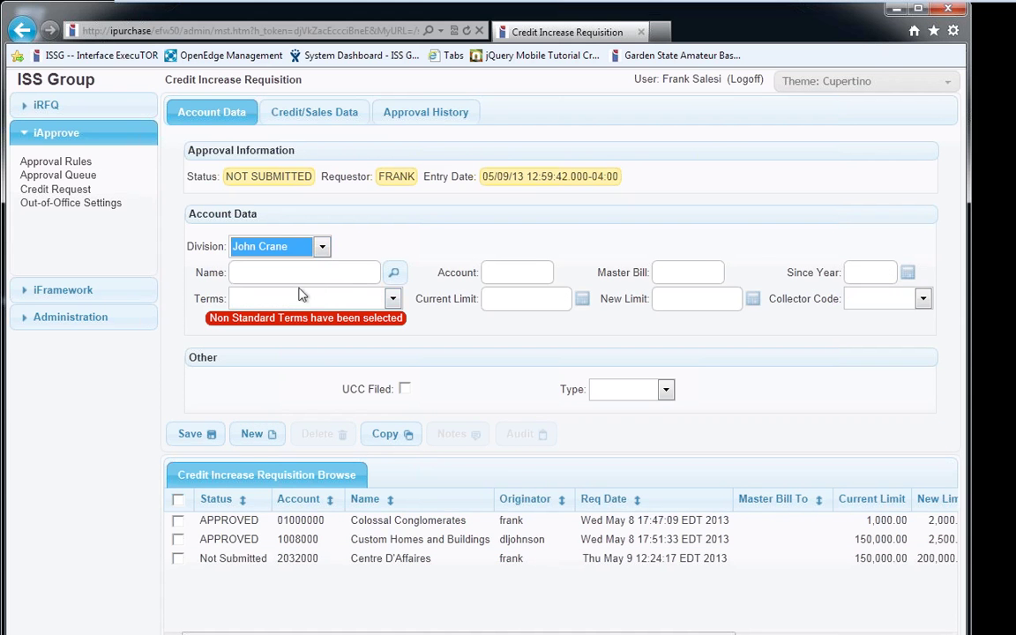
left_click(390, 276)
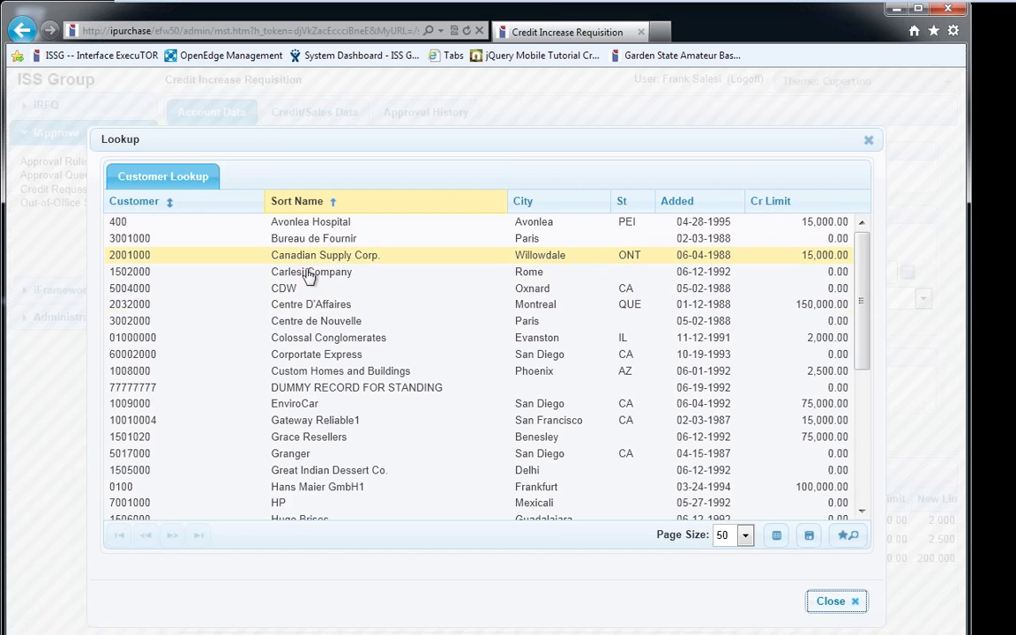
left_click(311, 338)
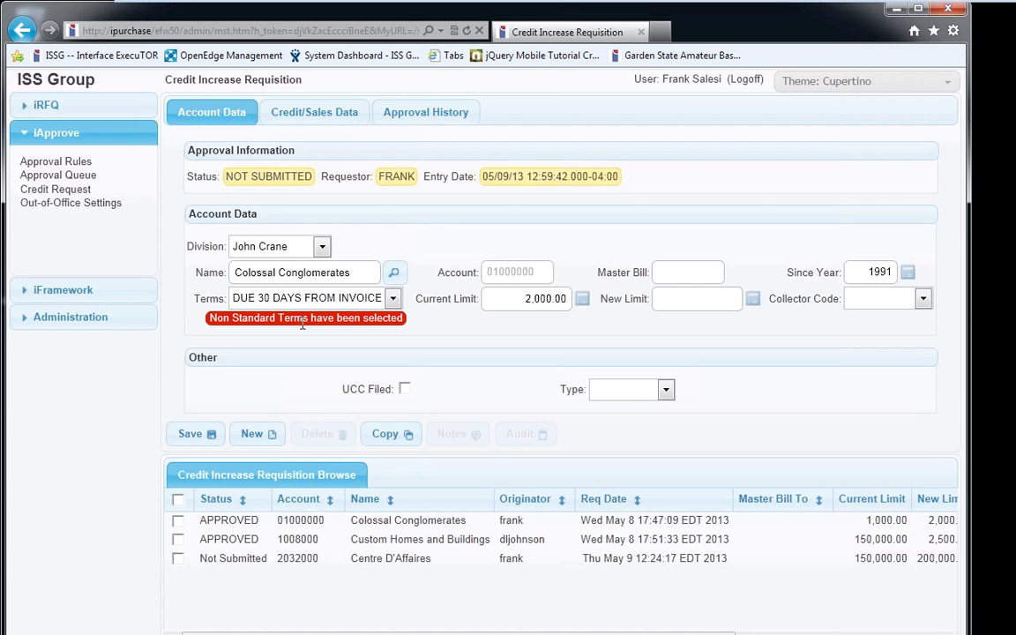
Set terms to 50% DUE 2/10N30/ 50% N60 and the new credit limit to 200000
left_click(265, 298)
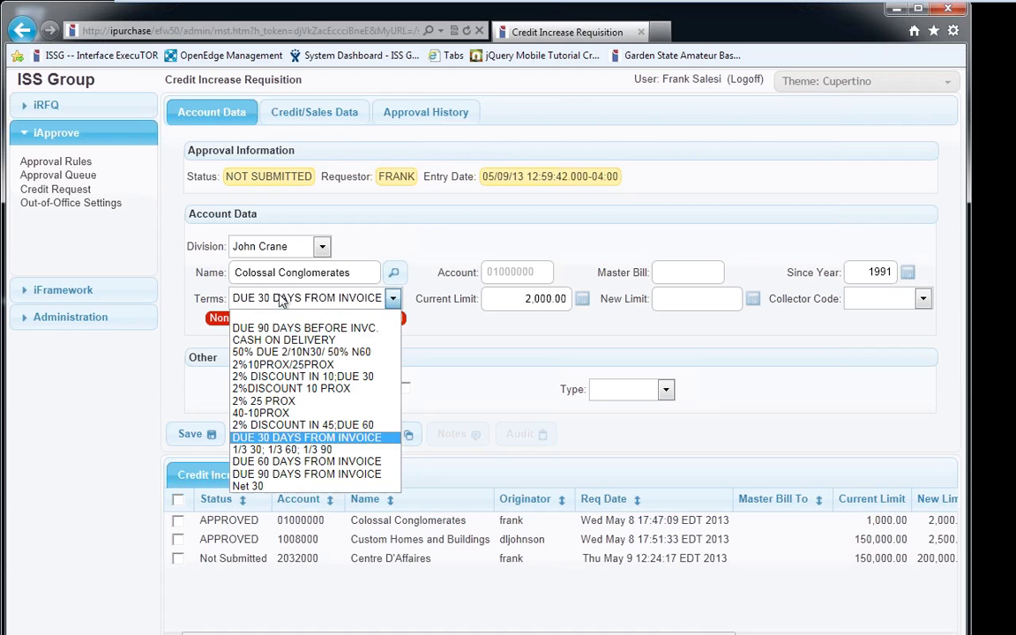
left_click(288, 486)
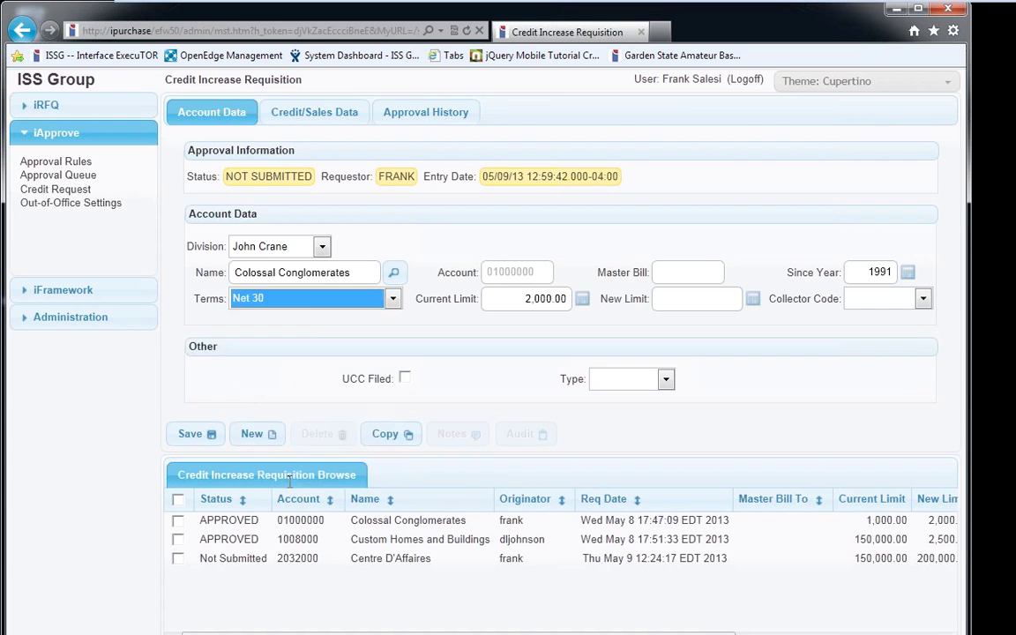
left_click(278, 303)
left_click(278, 351)
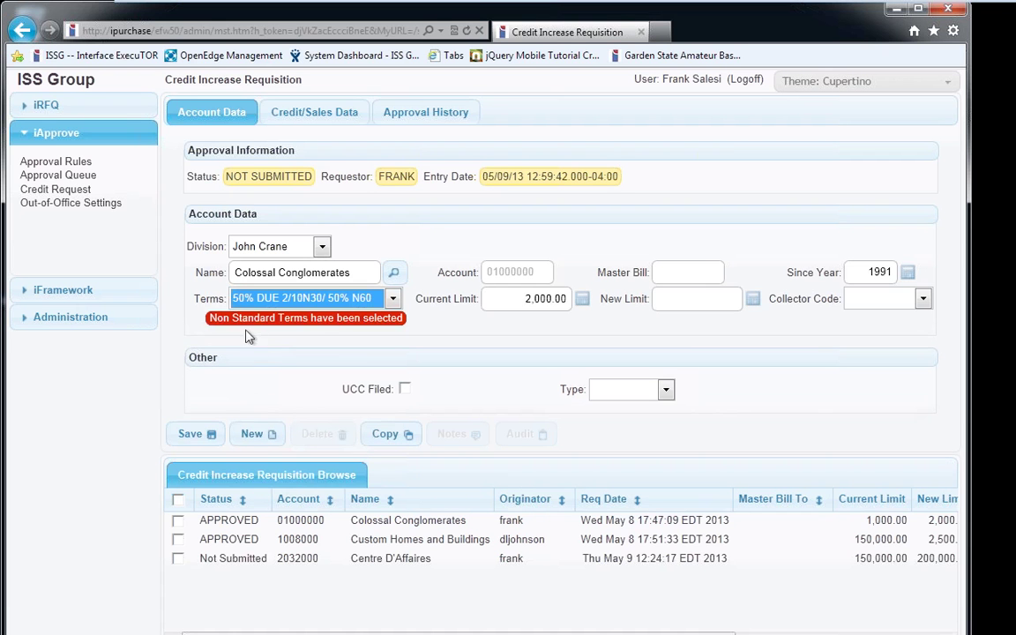
left_click(509, 304)
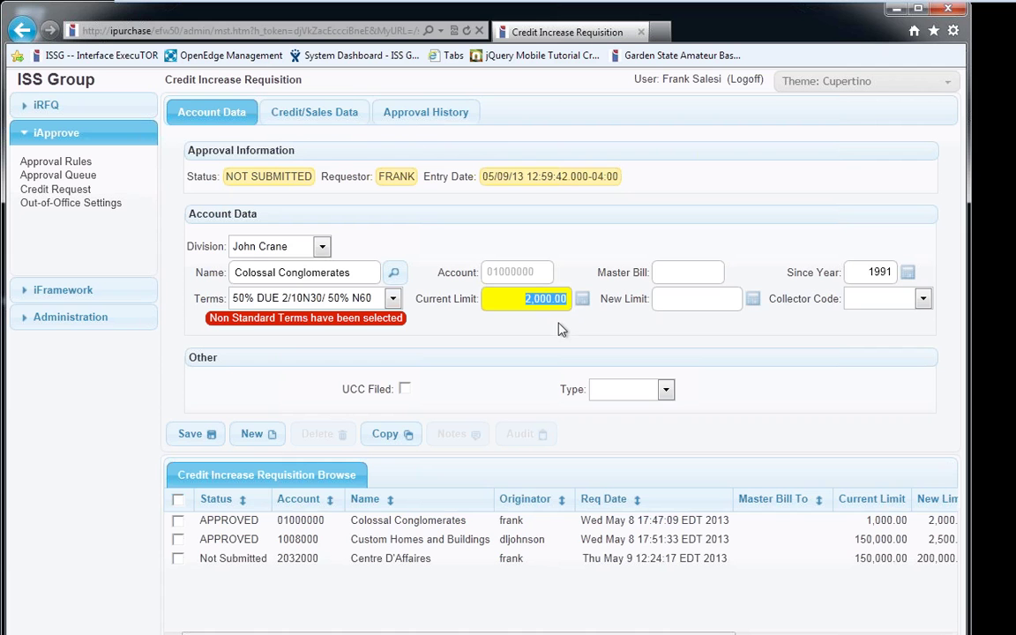
left_click(639, 304)
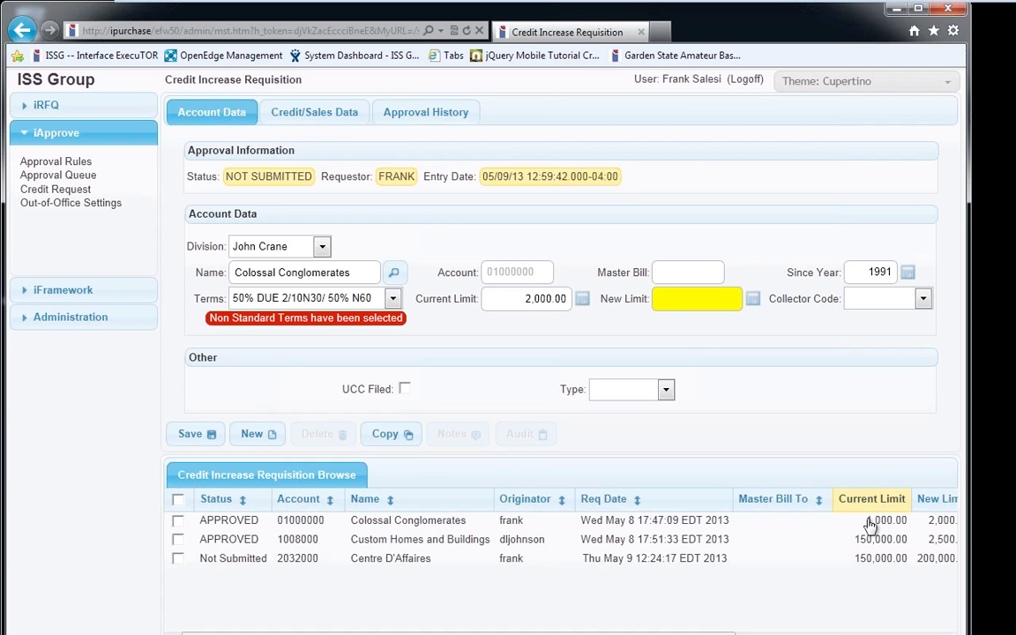
type("2")
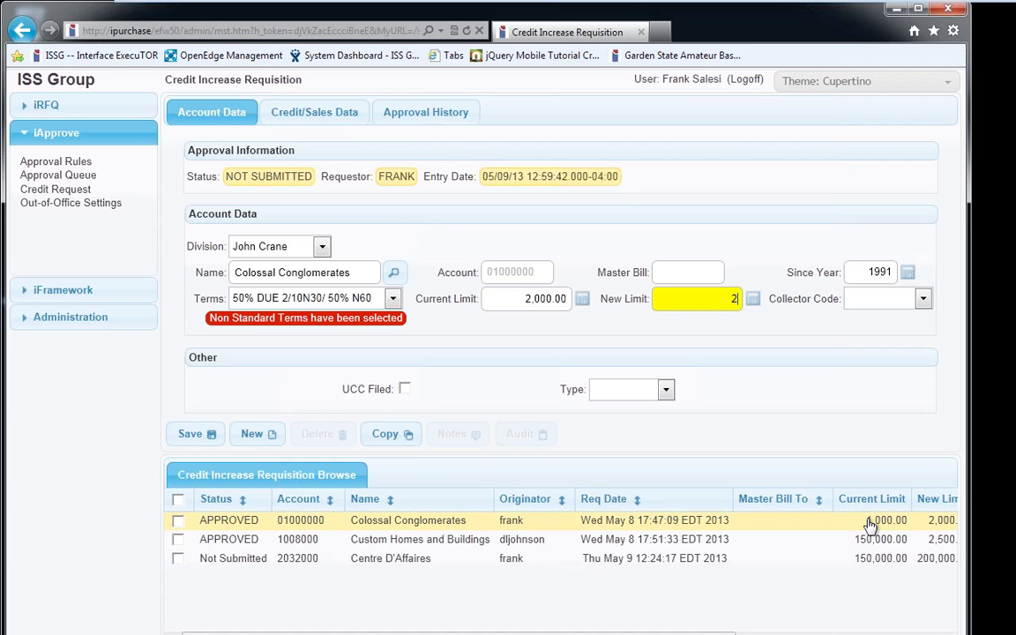
type("00000")
key("Tab")
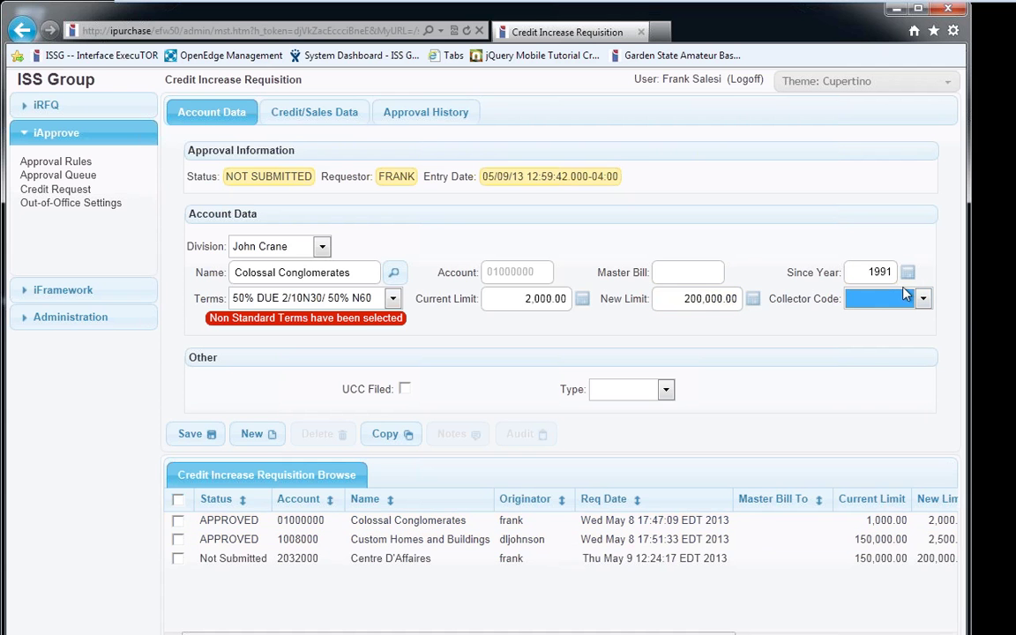
Choose a collector for the account, leaving the account type unchanged
left_click(904, 298)
left_click(901, 330)
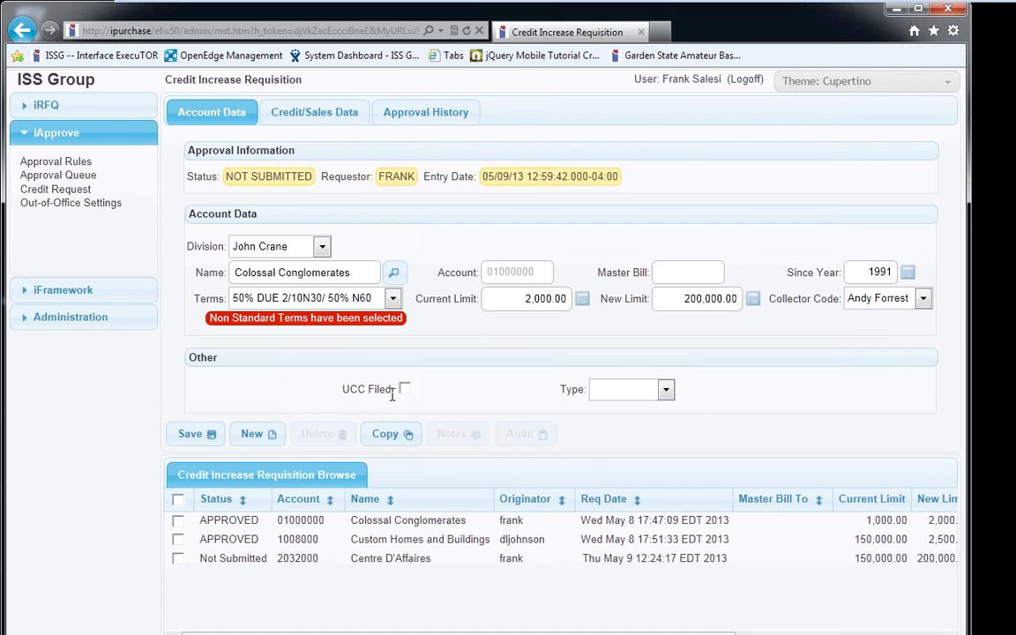
left_click(666, 389)
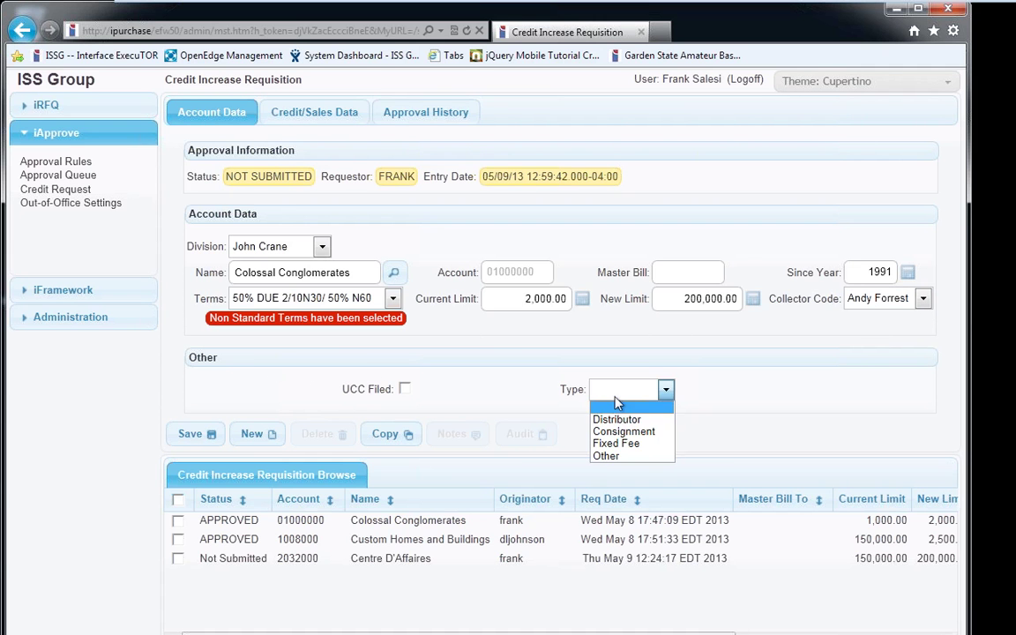
left_click(712, 394)
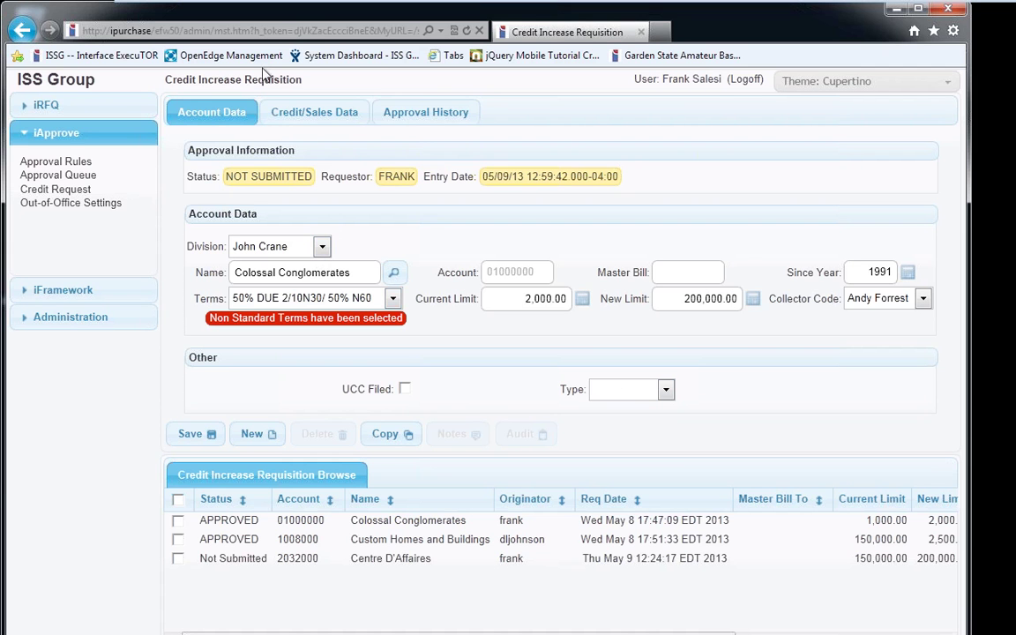
Review the Credit/Sales Data figures, then save and submit the Colossal Conglomerates requisition
left_click(291, 115)
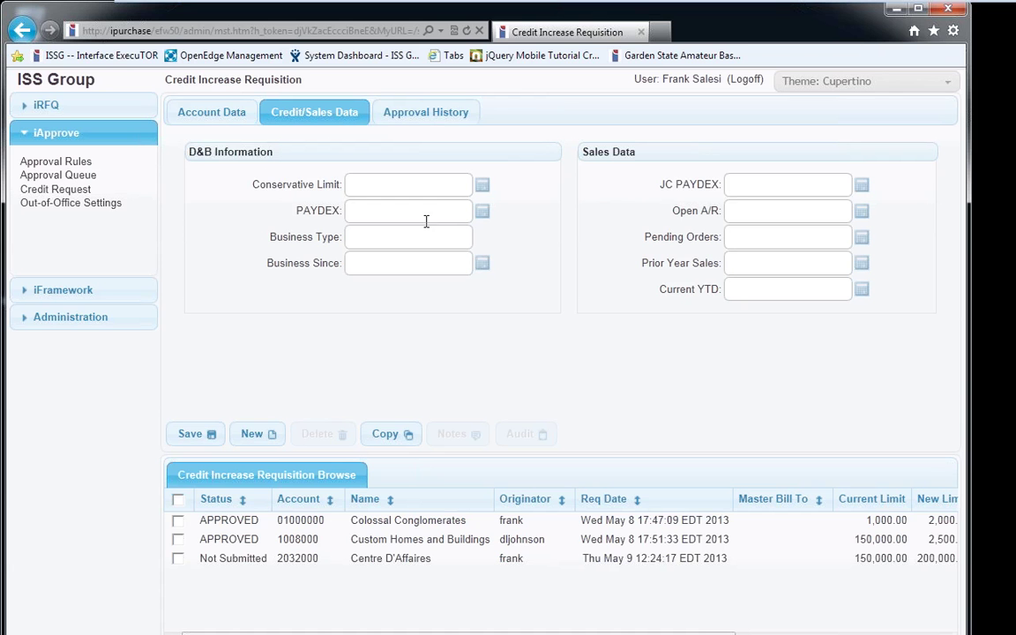
left_click(191, 116)
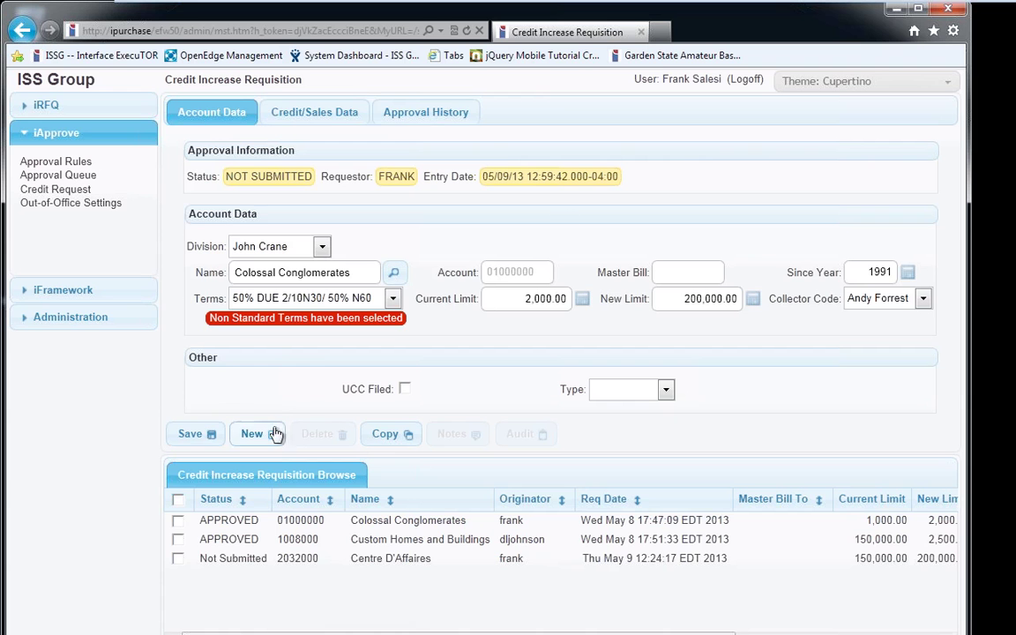
left_click(214, 433)
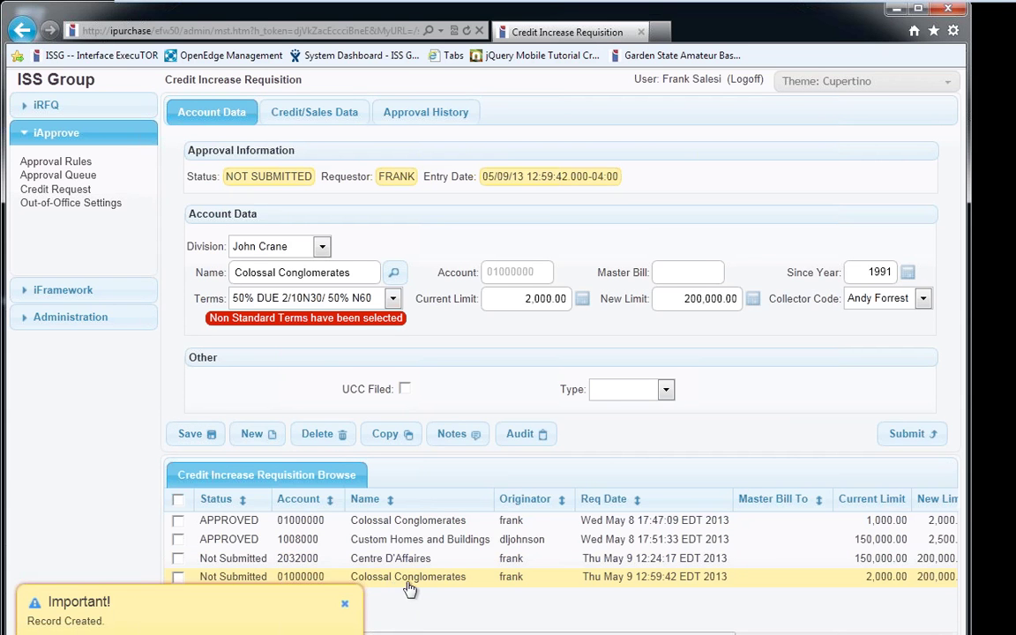
left_click(895, 441)
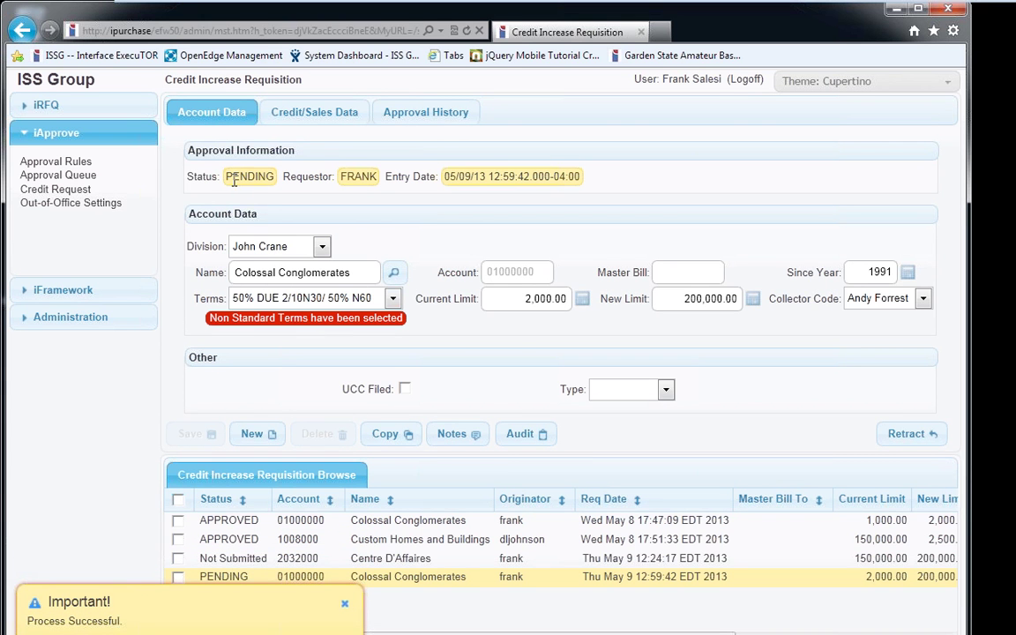
Open Approval History and review the five-step approver chain for attempt 1
left_click(399, 122)
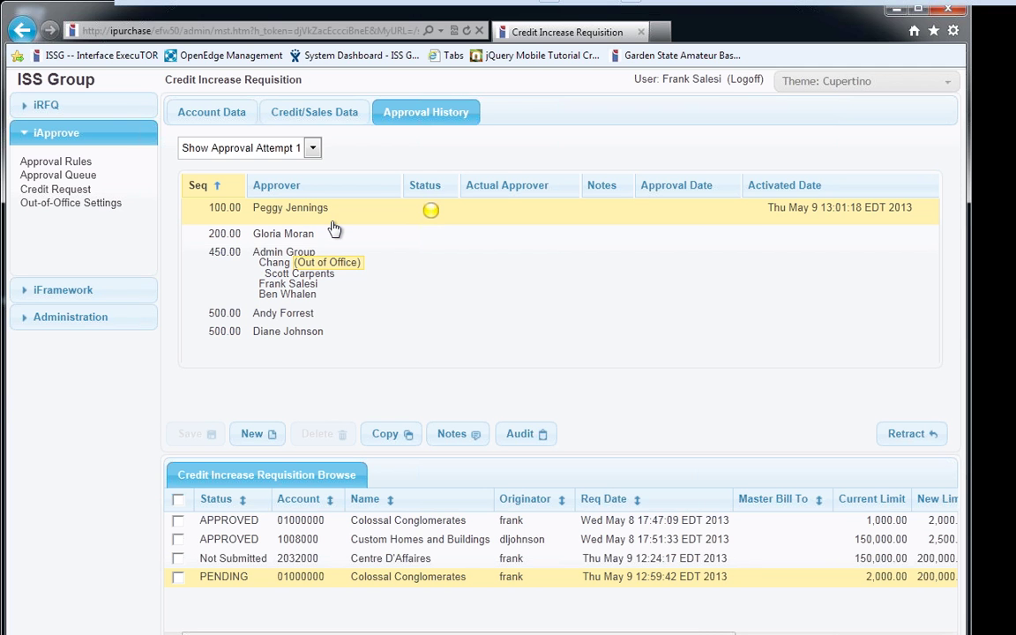
left_click(311, 339)
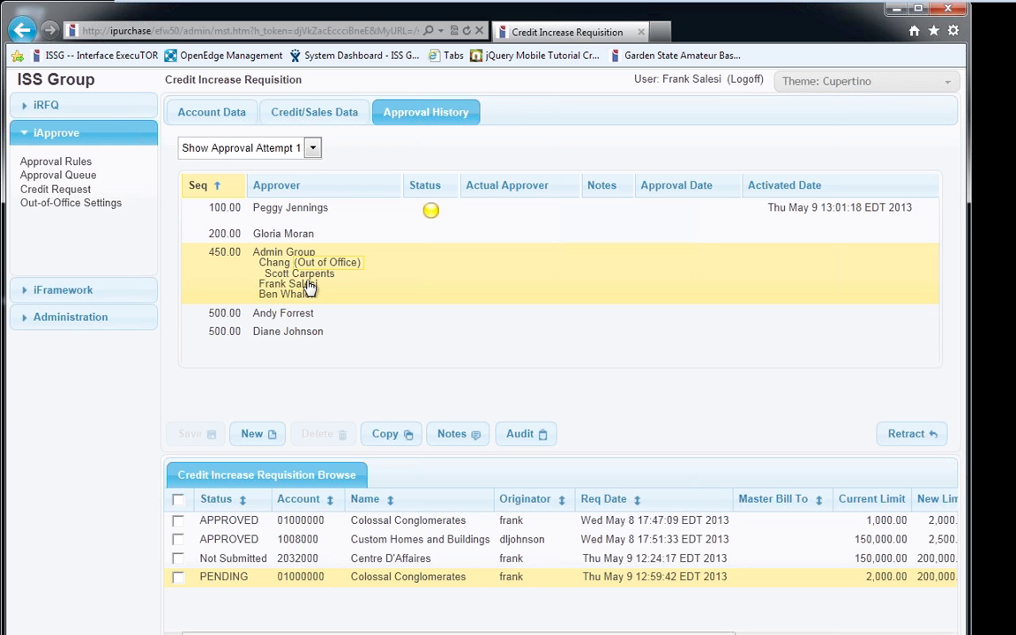
Confirm division John Crane on Account Data, then select the Admin Group step in Approval History
left_click(200, 112)
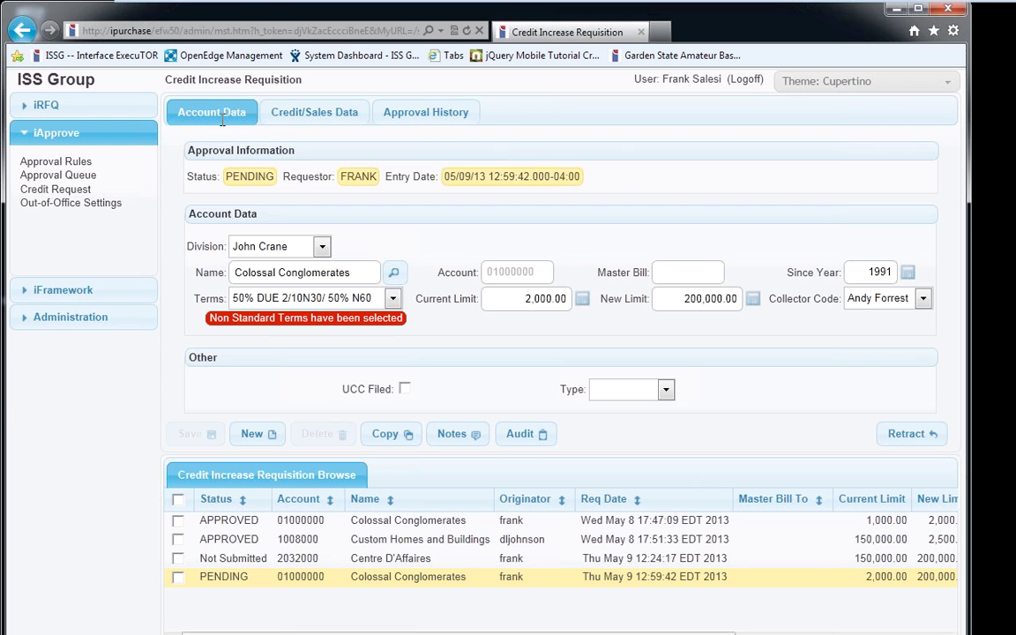
left_click(261, 251)
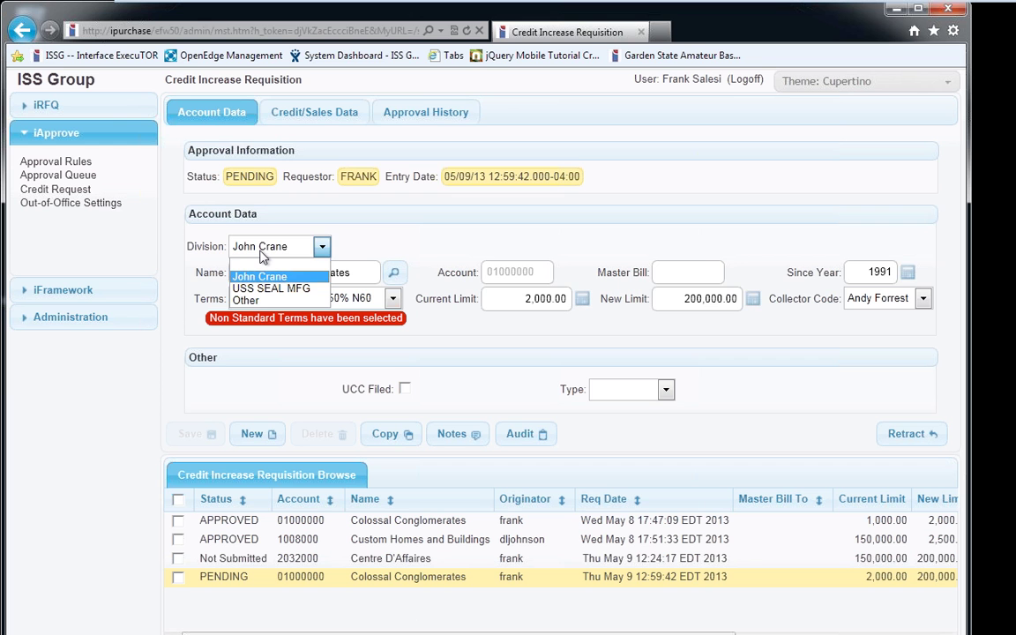
left_click(262, 252)
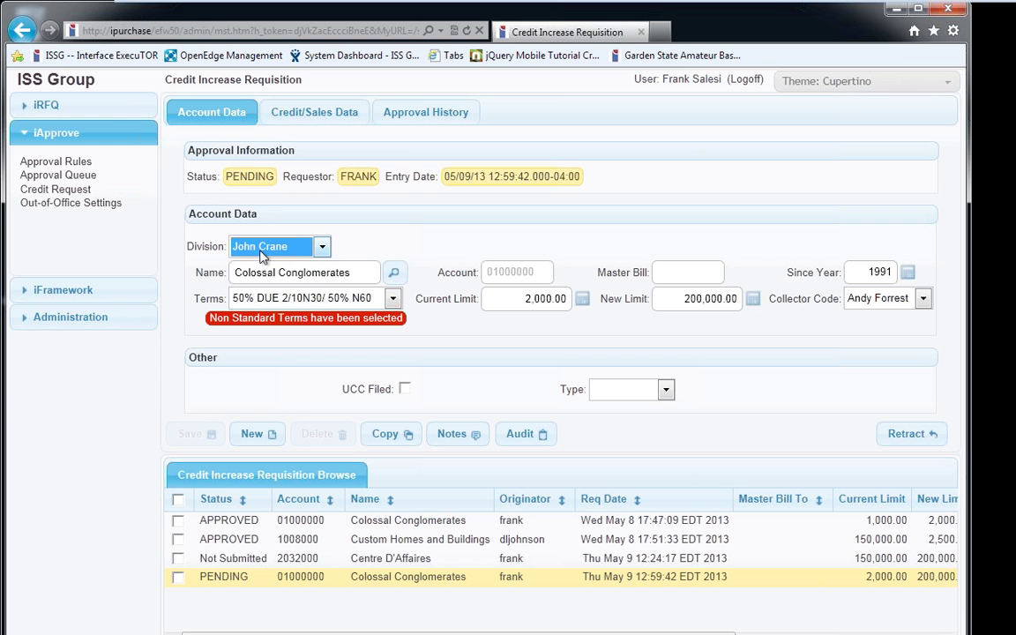
left_click(409, 115)
left_click(335, 257)
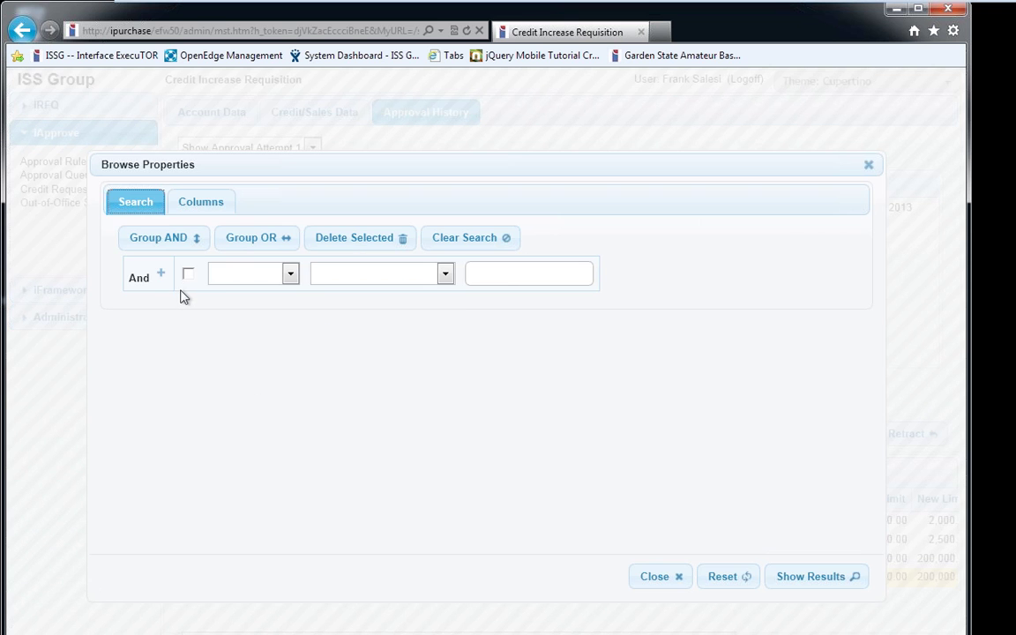
Add three search criteria rows set to Account, Collector and Collector
left_click(160, 276)
left_click(161, 292)
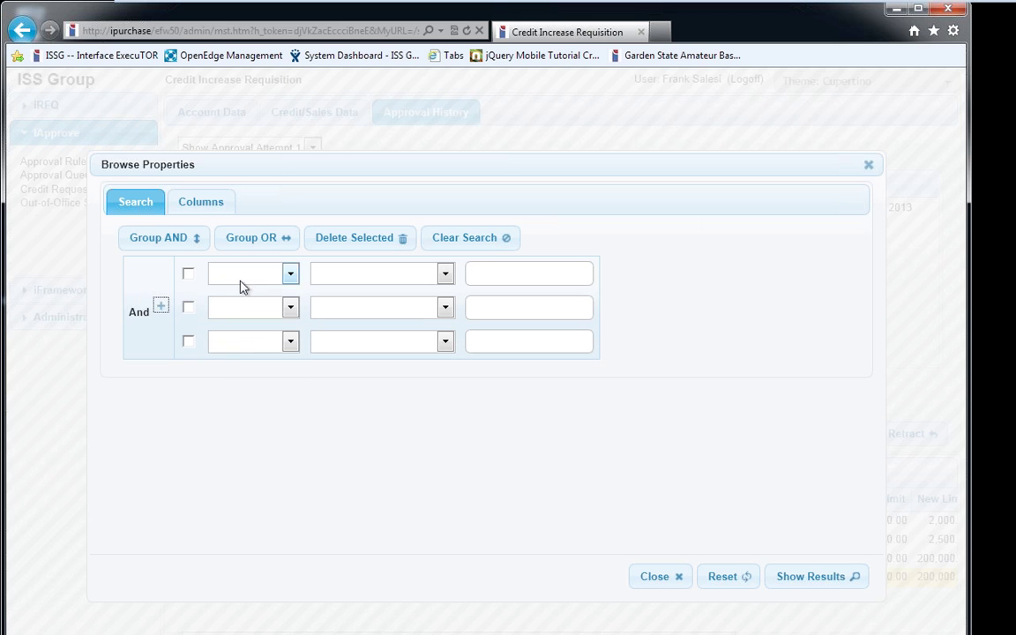
left_click(247, 274)
left_click(231, 305)
left_click(252, 308)
left_click(238, 347)
left_click(252, 343)
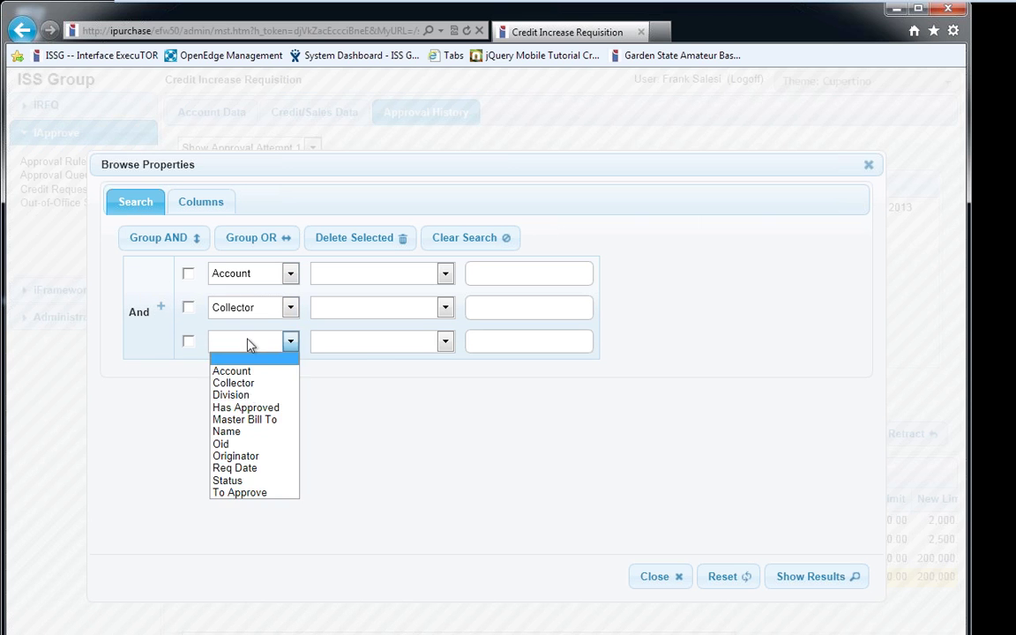
left_click(234, 382)
Switch the group to Or, group Account and Collector with And, and close unrun
left_click(162, 313)
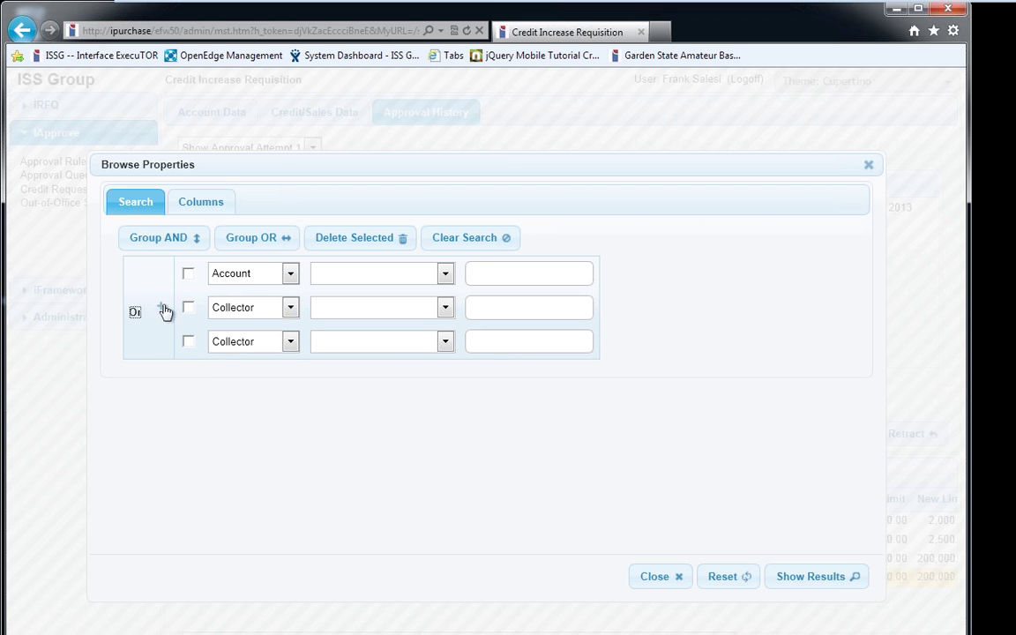
left_click(188, 273)
left_click(188, 307)
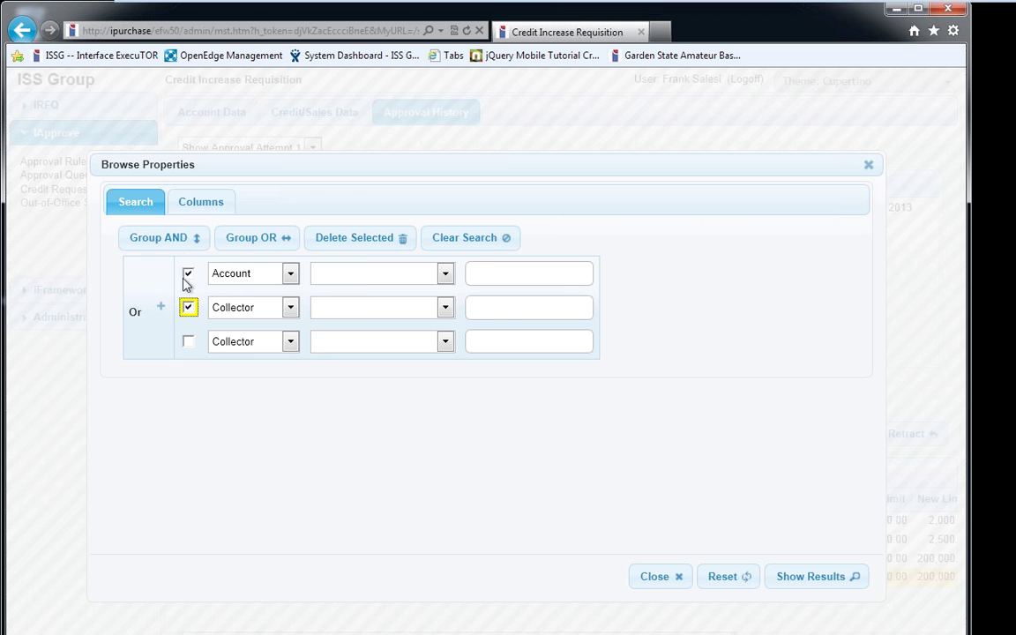
left_click(164, 240)
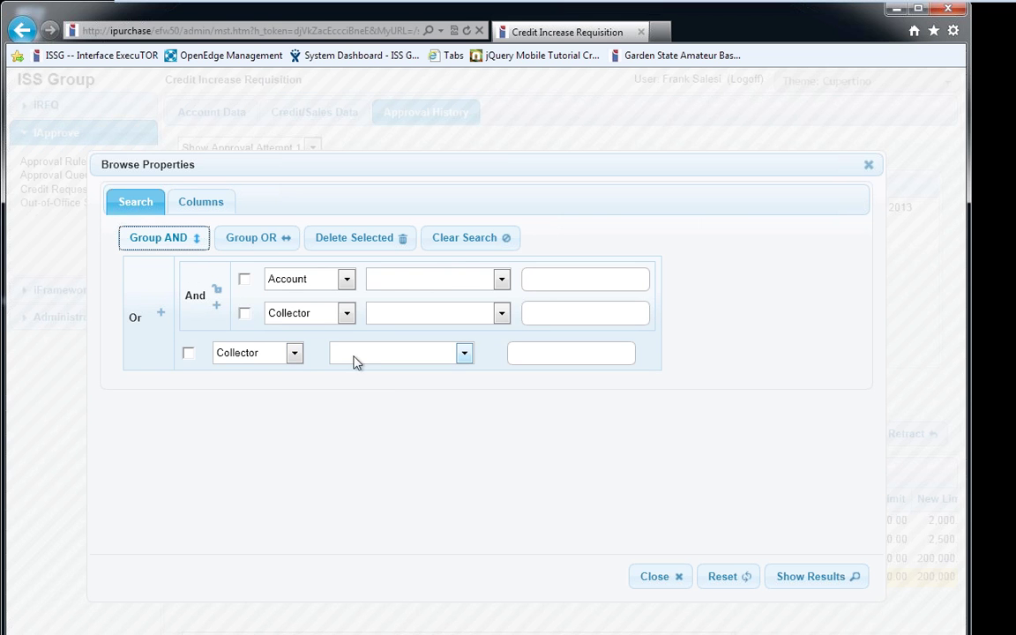
left_click(641, 578)
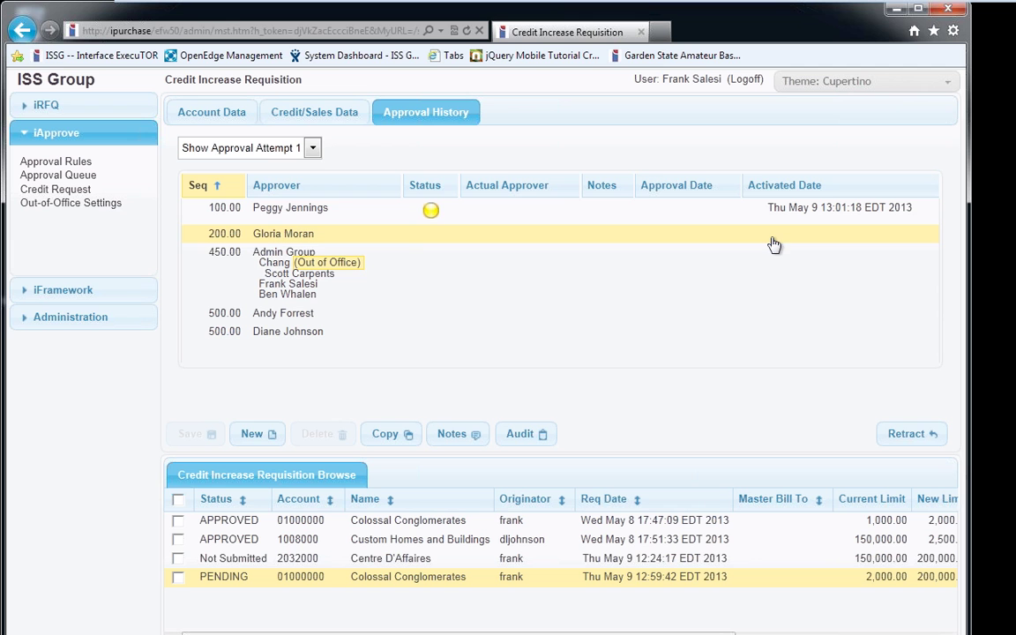
mouse_move(436, 220)
left_click(329, 273)
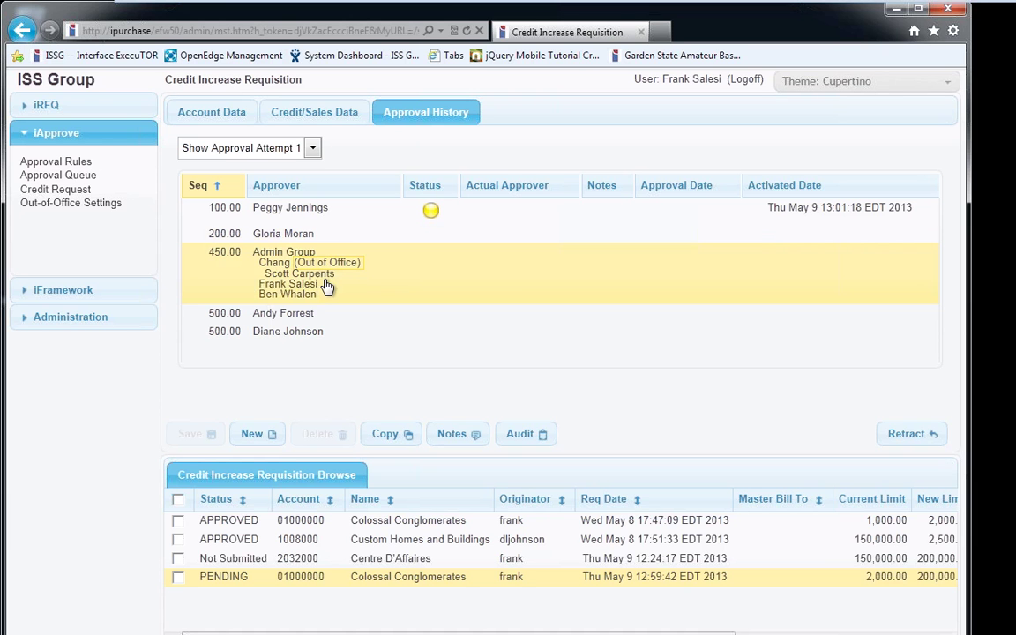
left_click(62, 208)
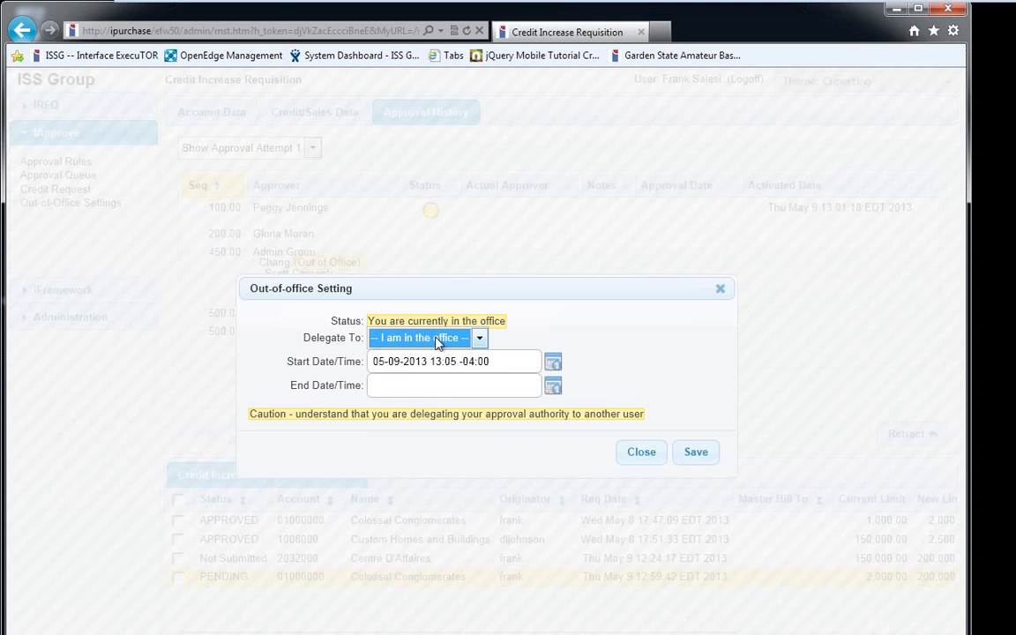
left_click(417, 339)
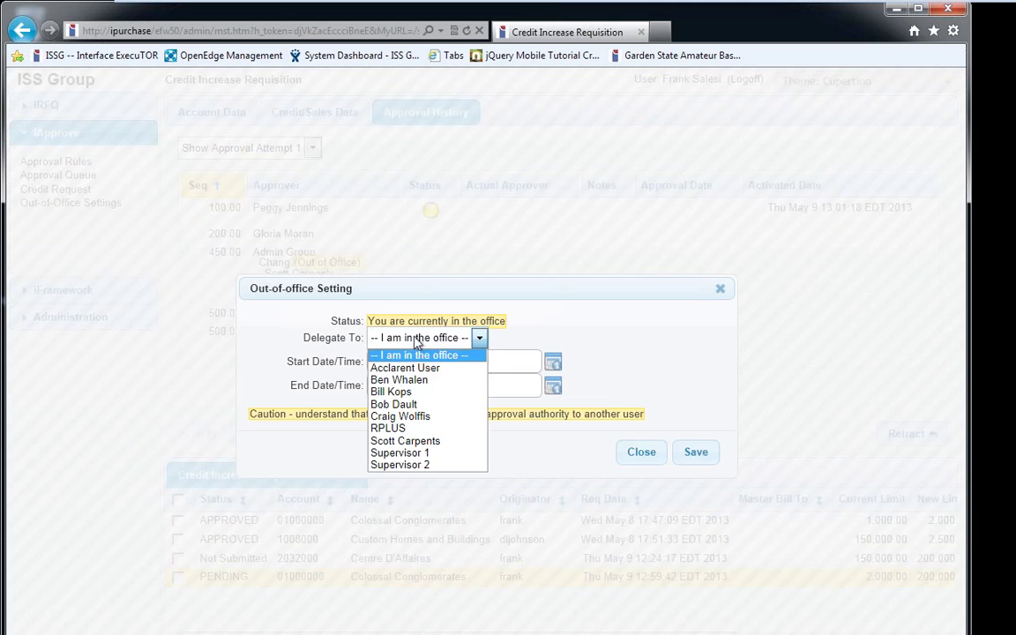
left_click(423, 391)
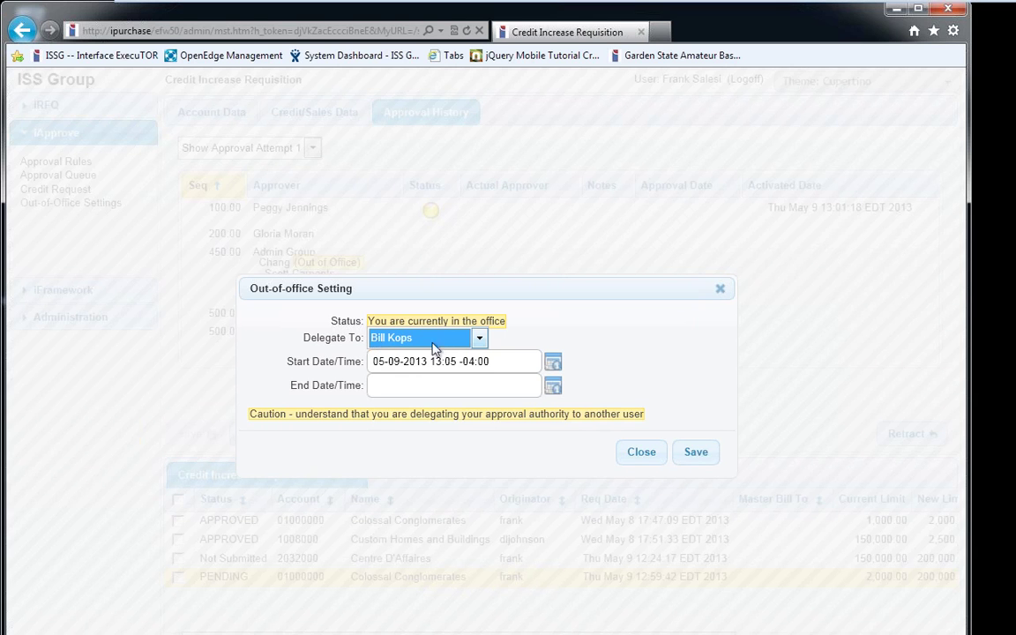
left_click(552, 386)
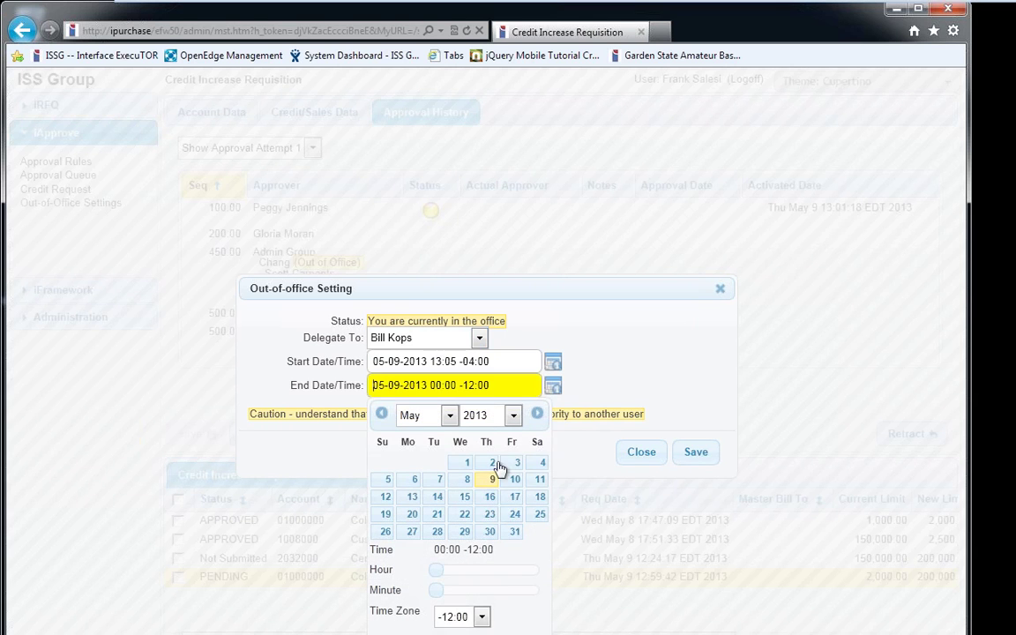
left_click(514, 497)
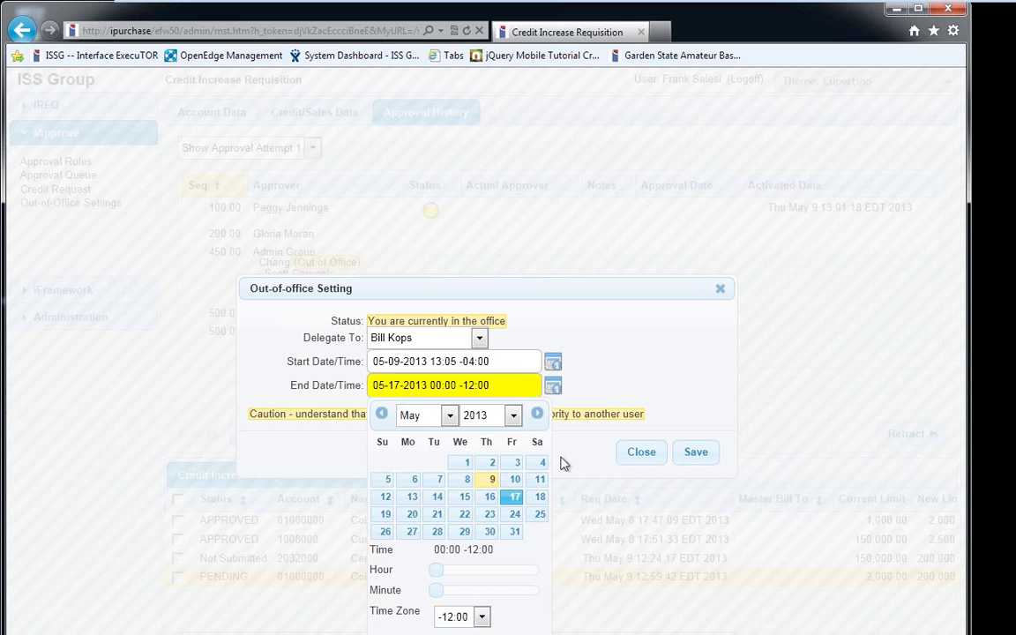
left_click(578, 400)
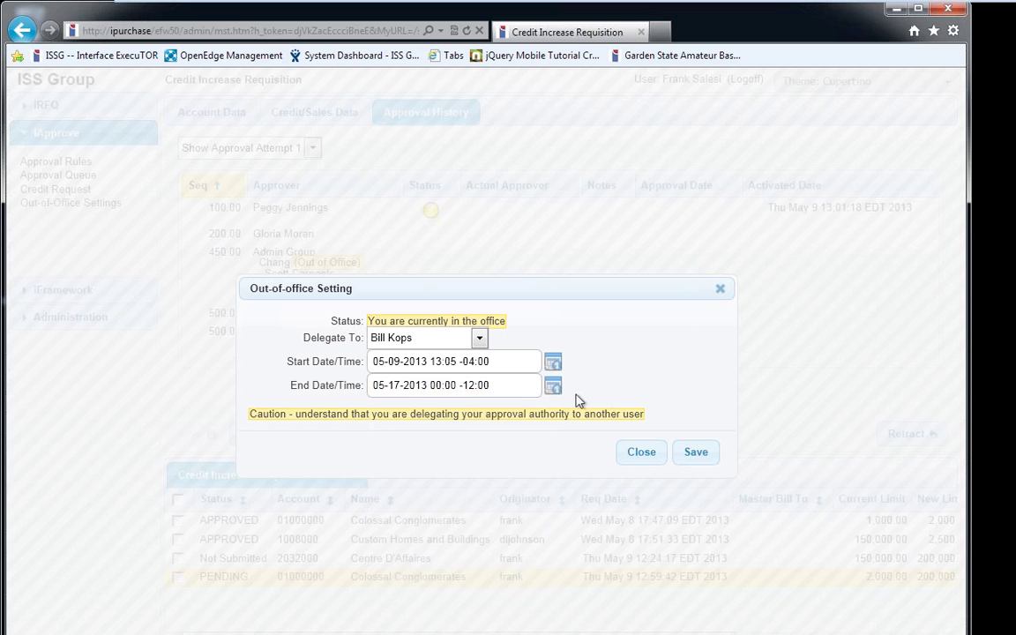
left_click(472, 361)
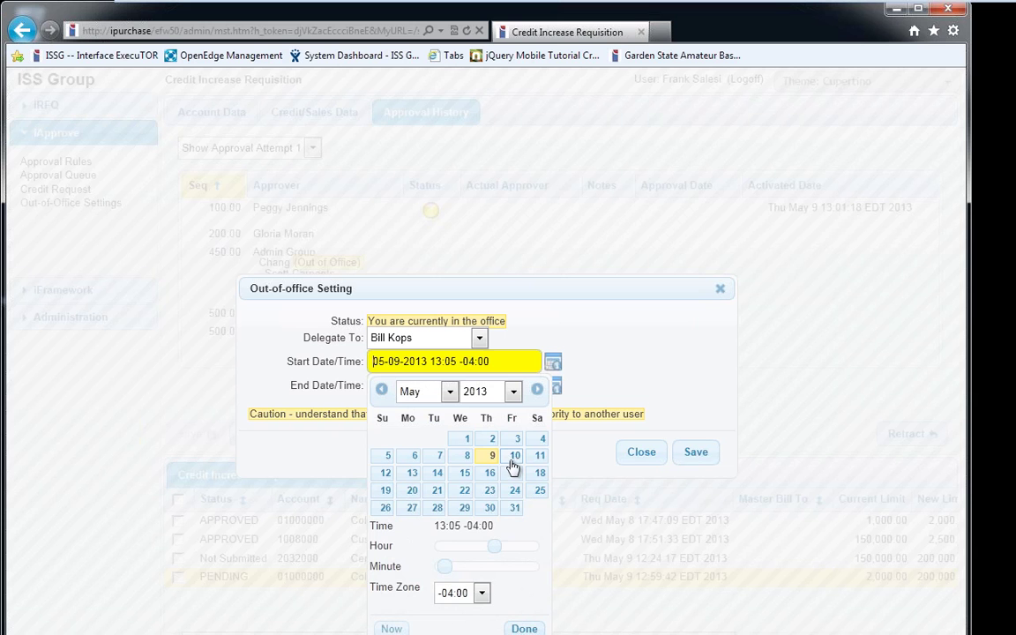
left_click(411, 472)
left_click(626, 385)
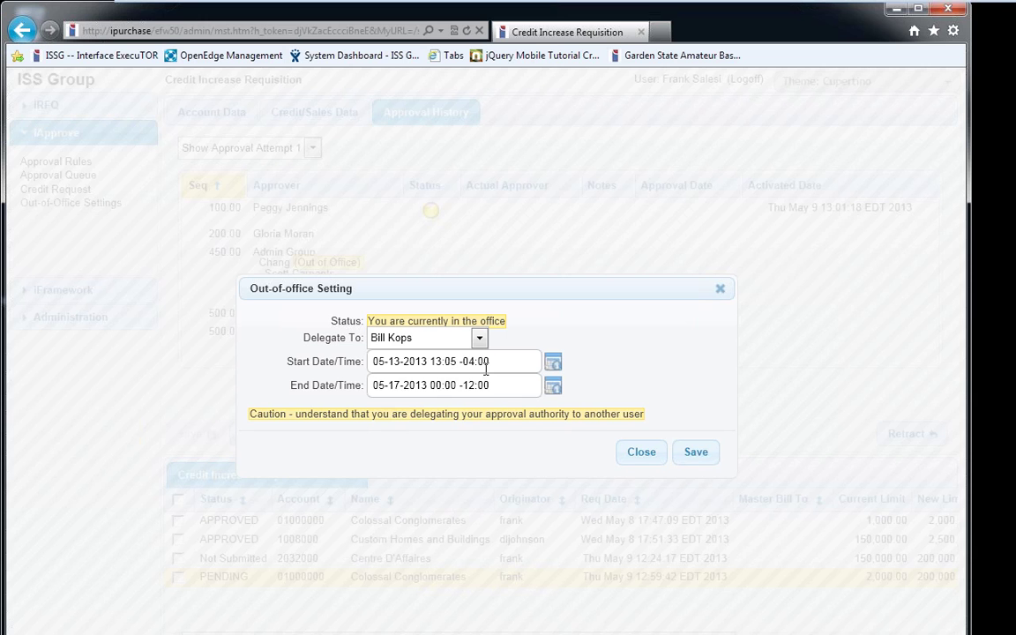
left_click(644, 460)
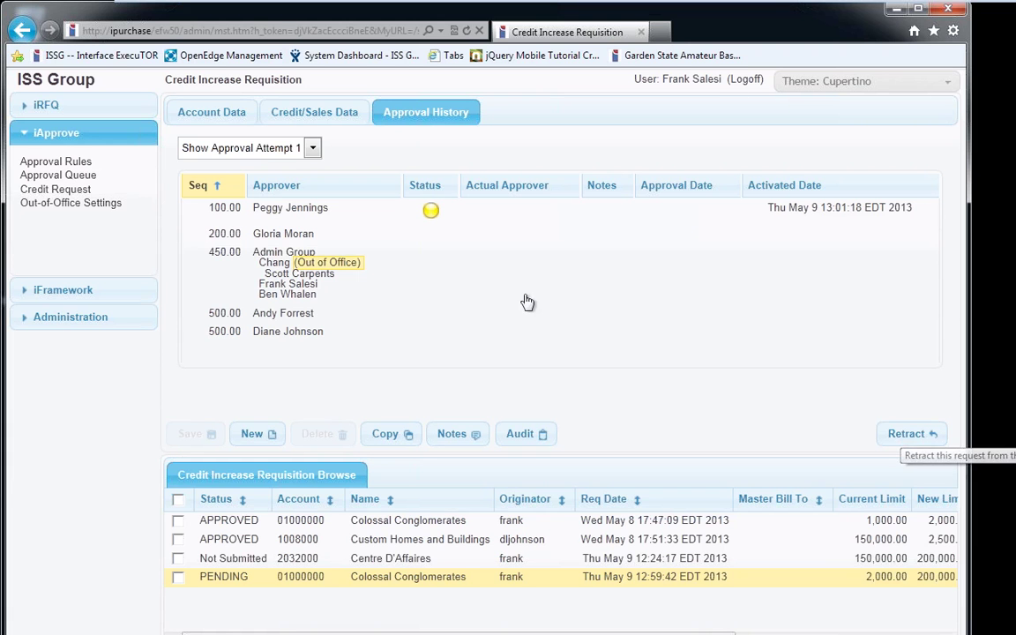
Show approval attempt 1 and retract the pending Colossal Conglomerates credit request
left_click(240, 150)
left_click(269, 164)
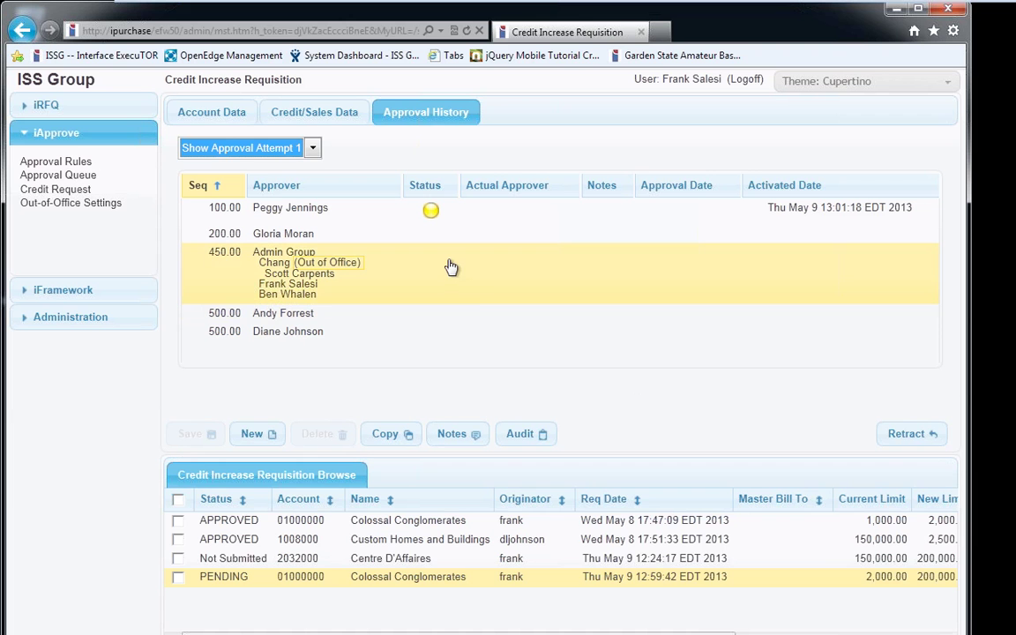
left_click(888, 445)
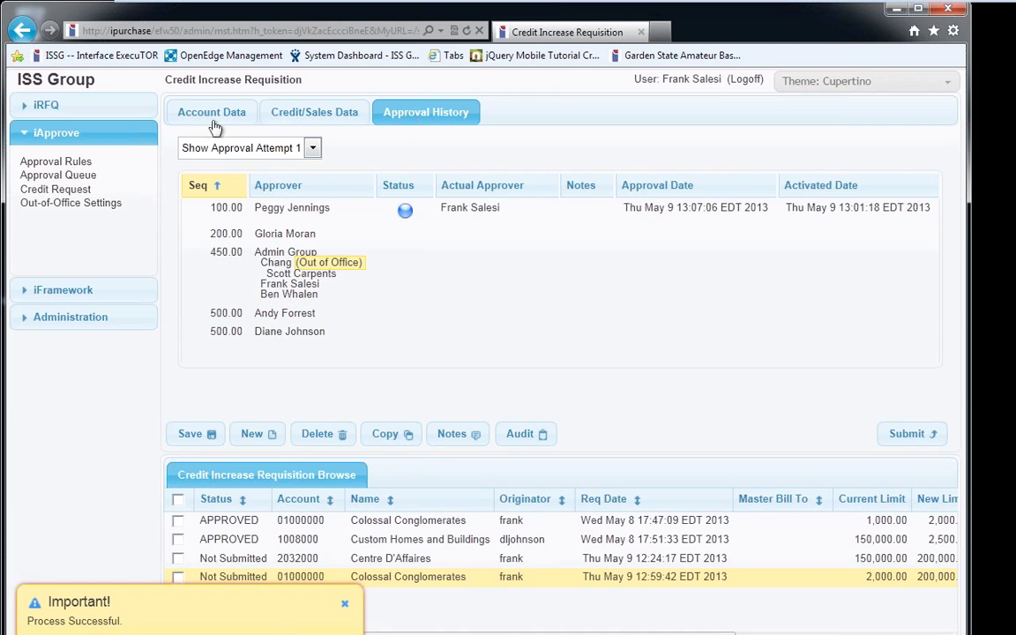
Change terms to Net 30, save and resubmit, then check the new approval attempt 2
left_click(211, 115)
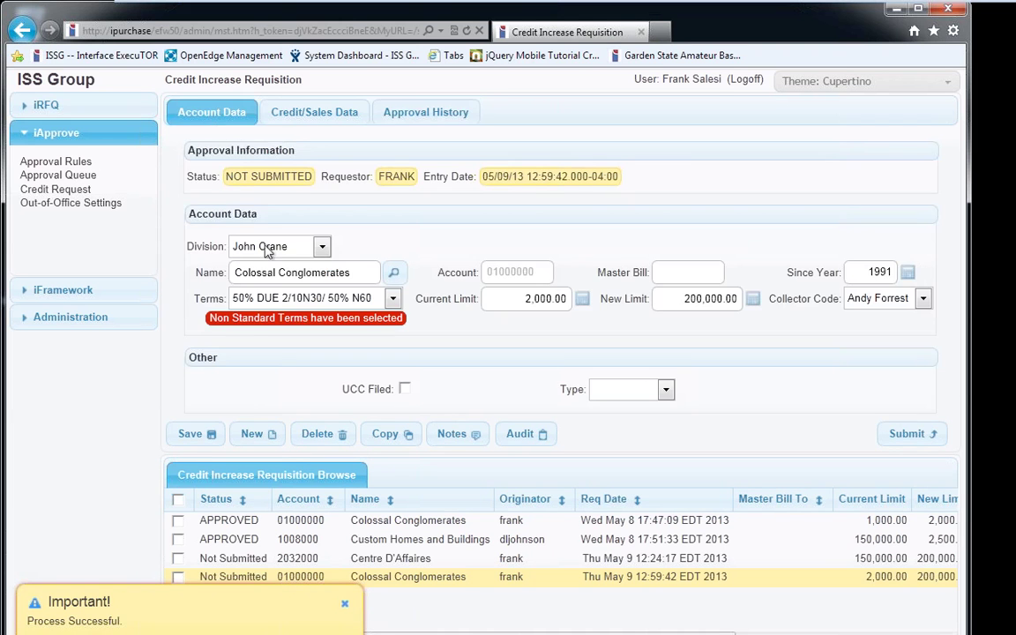
left_click(276, 304)
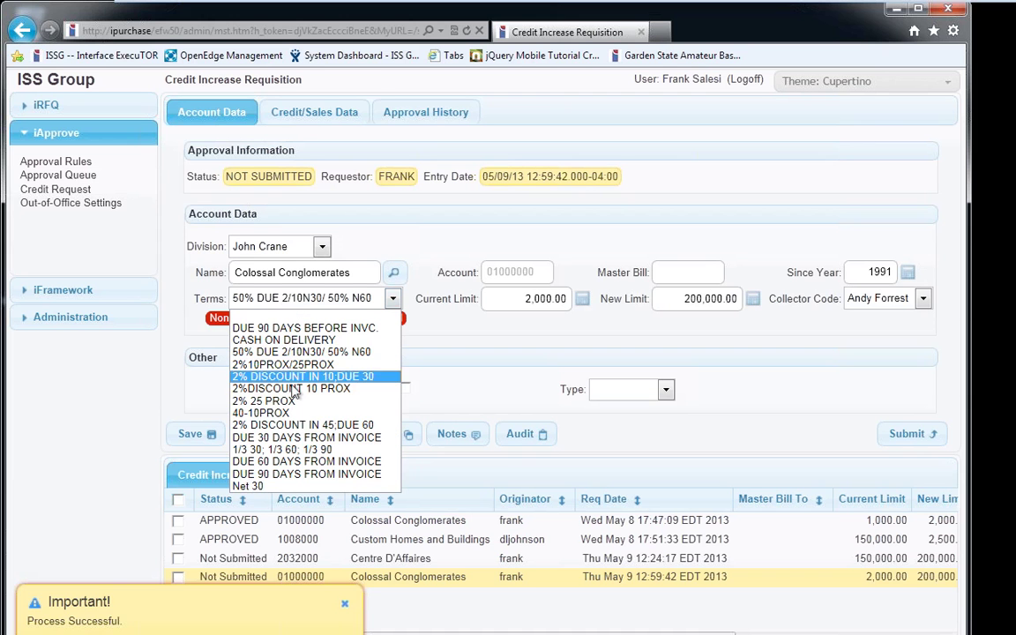
left_click(296, 499)
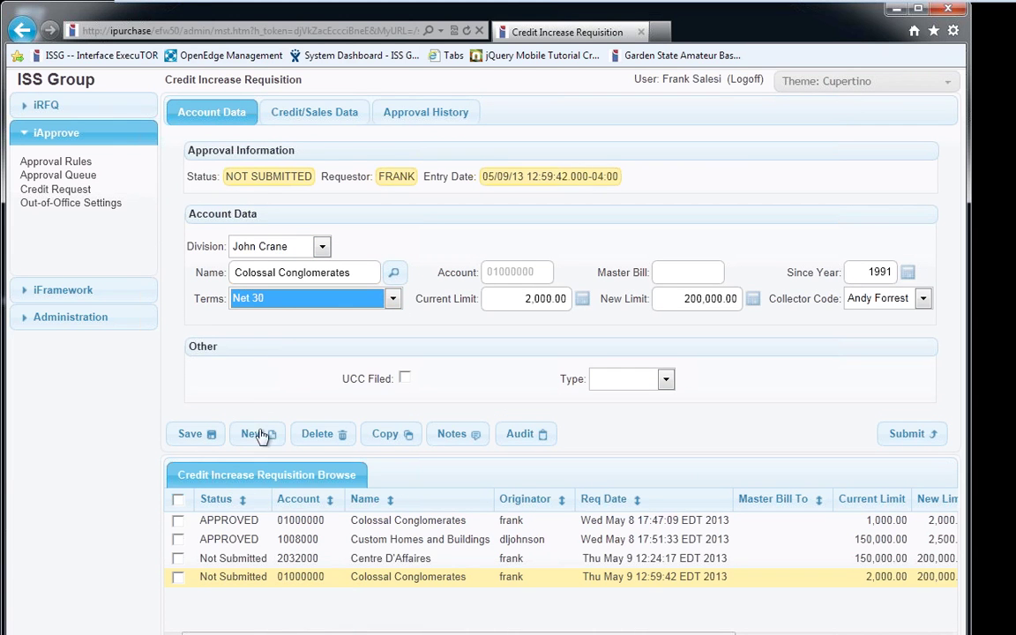
left_click(198, 450)
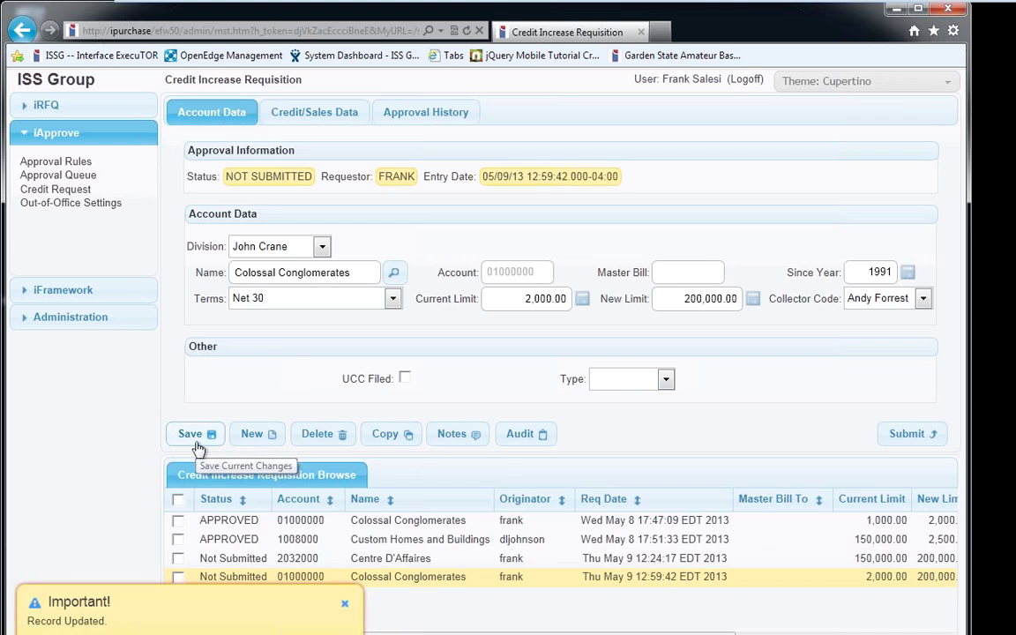
left_click(891, 432)
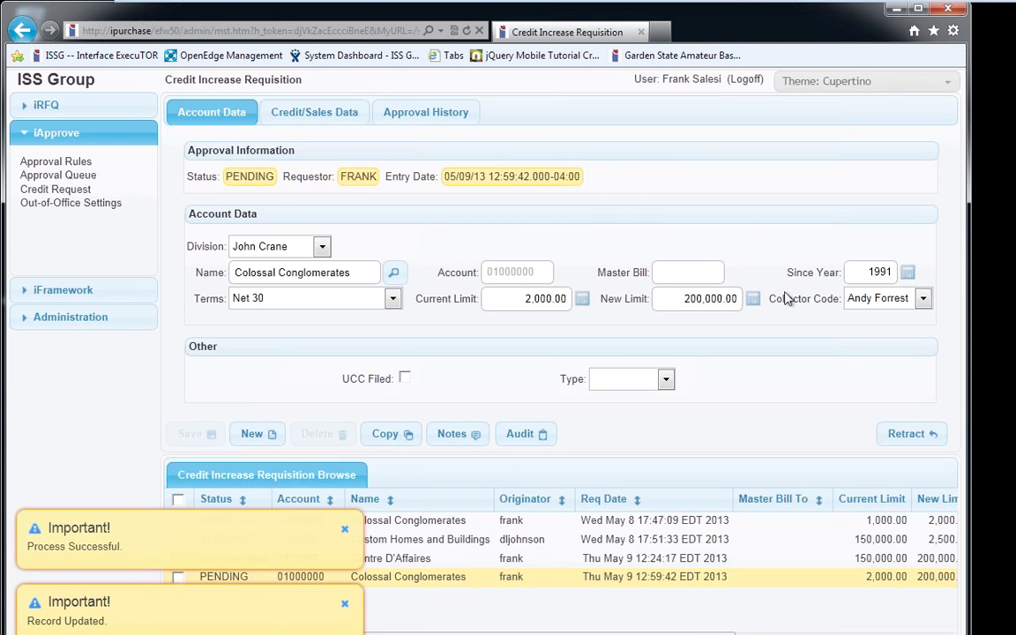
left_click(425, 113)
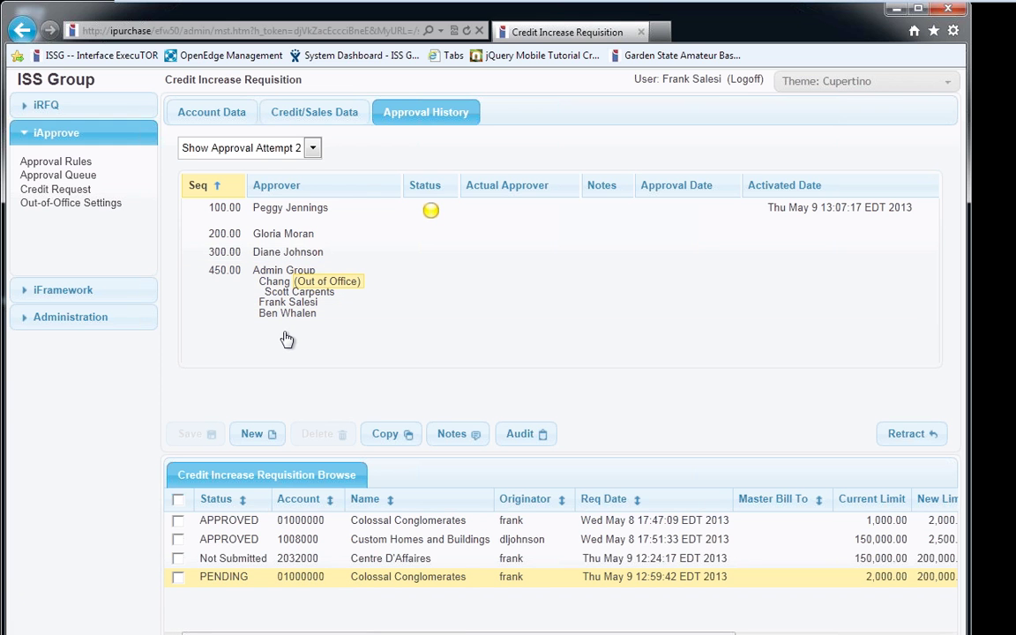
left_click(222, 114)
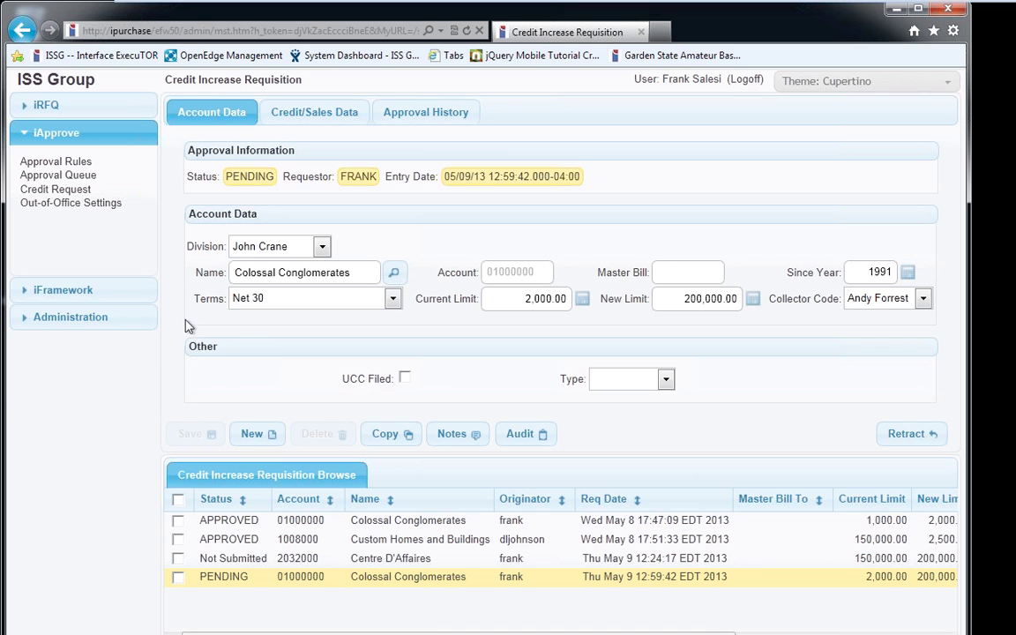
Keep terms at Net 30 and display approval attempt 1, showing sequence 100 Retracted
left_click(251, 304)
left_click(265, 299)
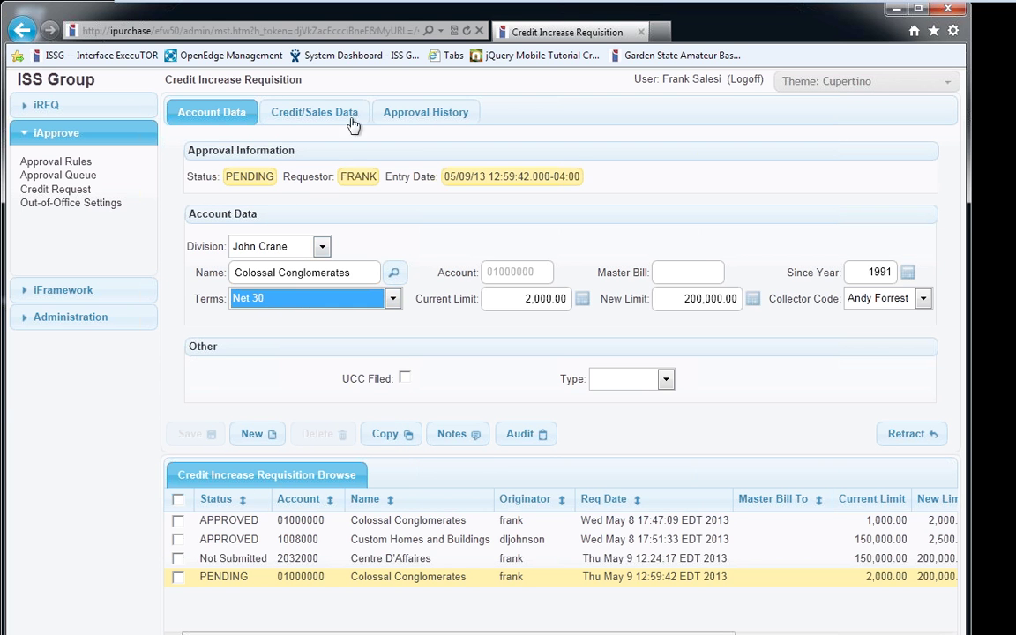
left_click(398, 119)
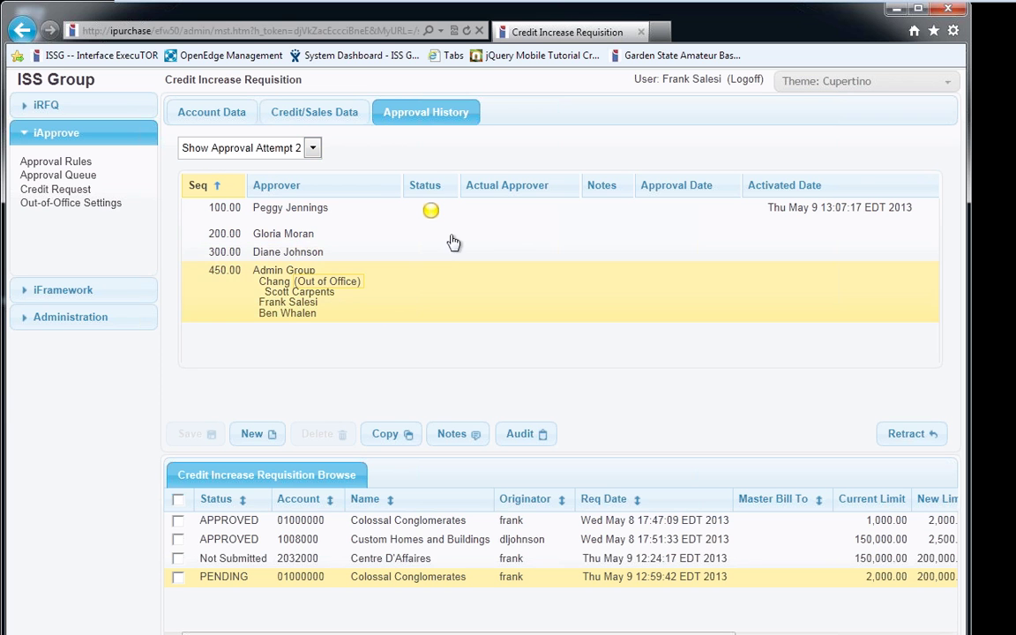
left_click(282, 147)
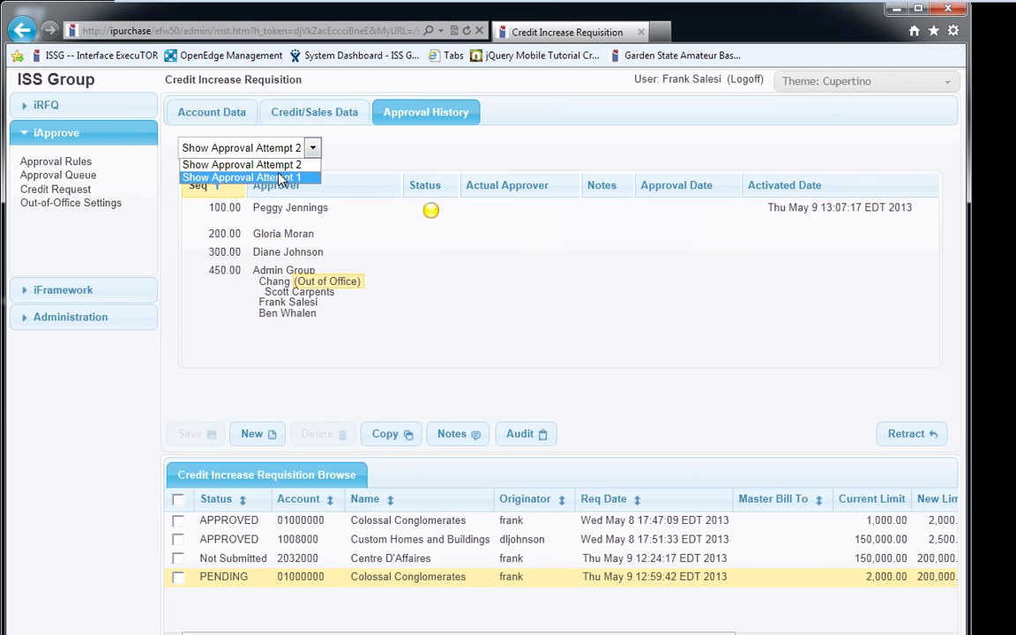
left_click(280, 178)
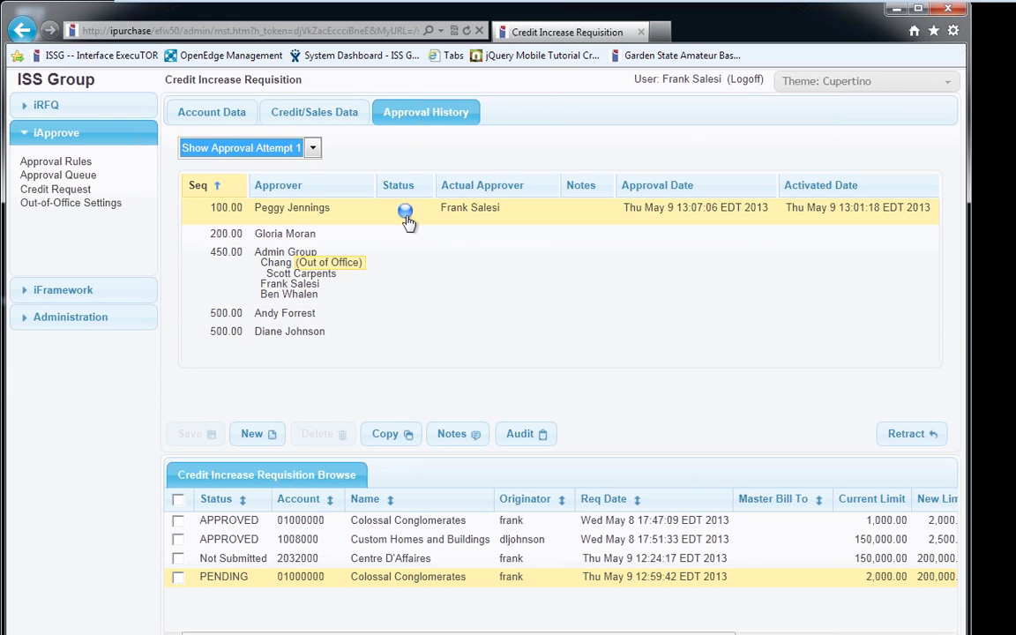
mouse_move(406, 216)
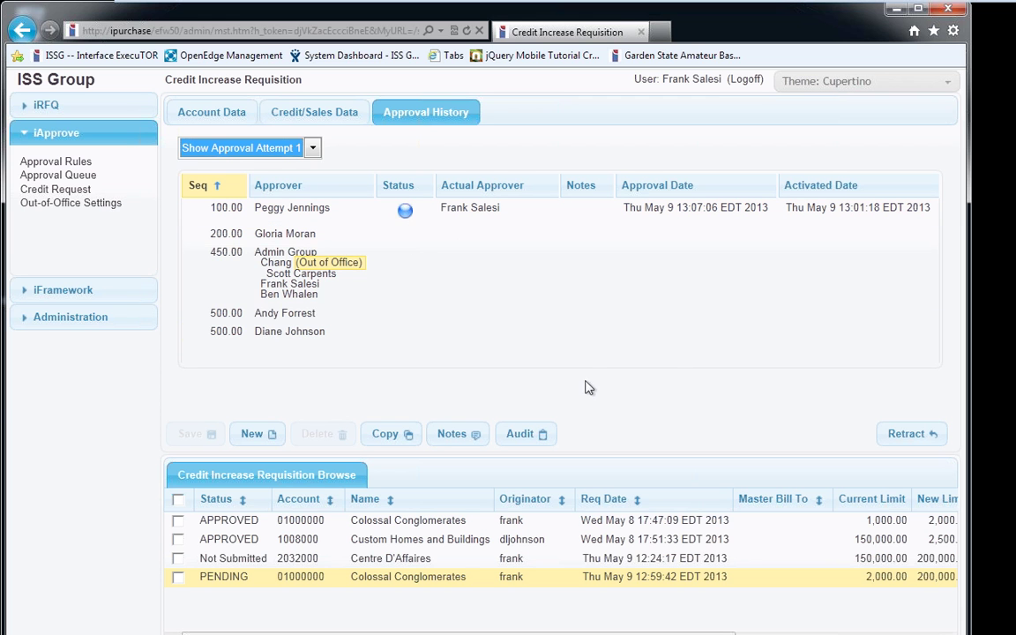
Log in to iRFQ Latest with the sequence 100 approver's username and open Credit Request
left_click(133, 55)
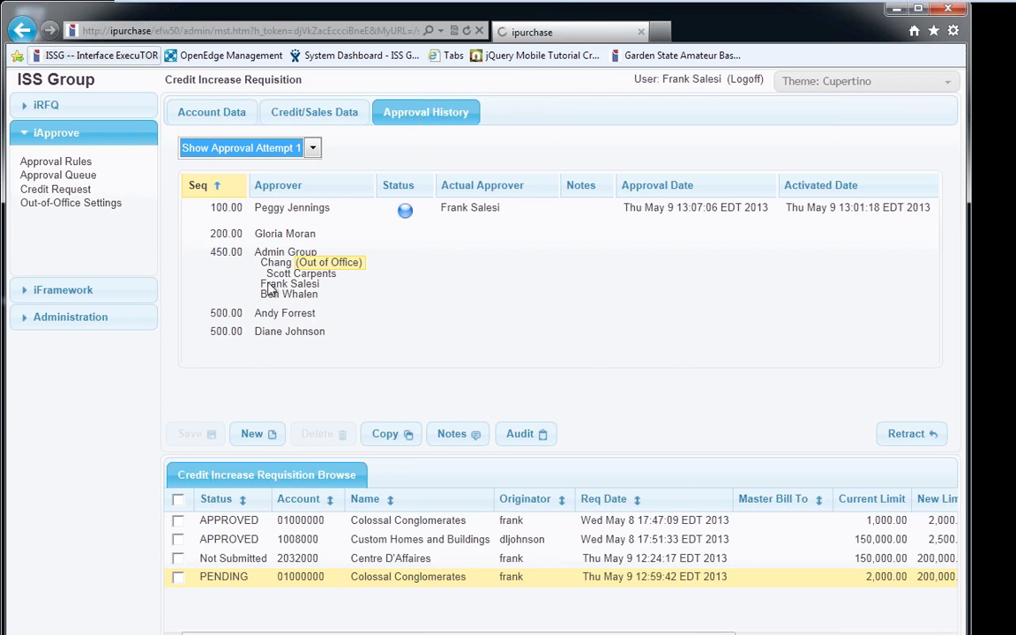
left_click(332, 451)
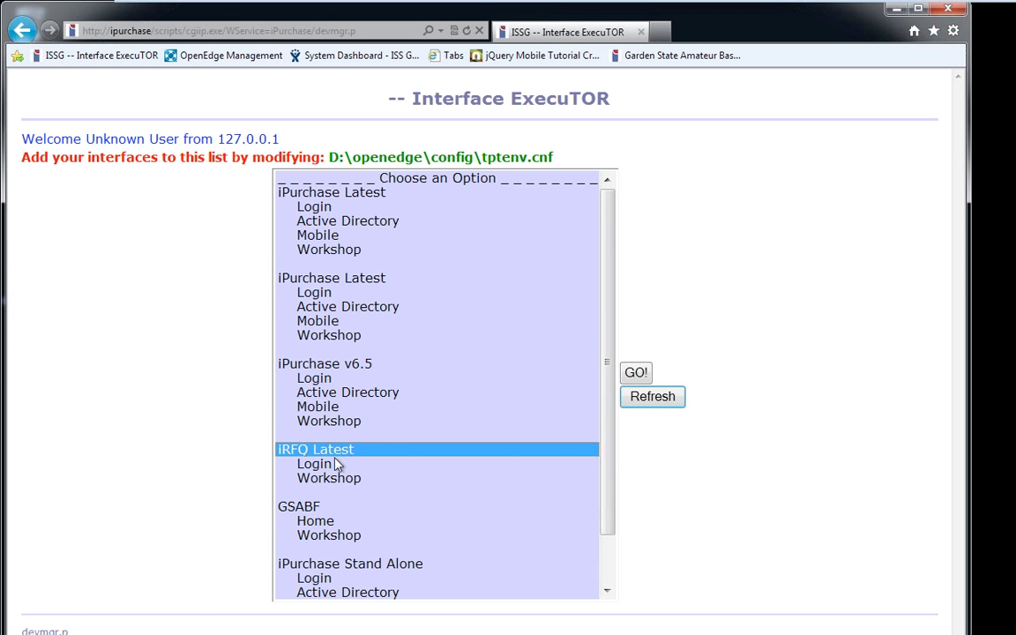
left_click(336, 465)
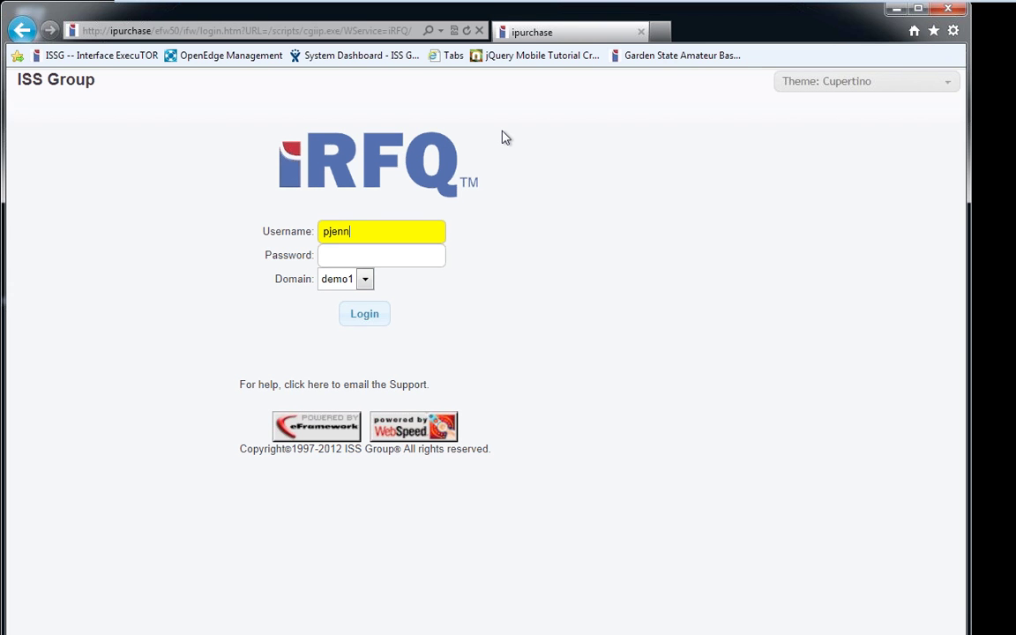
left_click(382, 313)
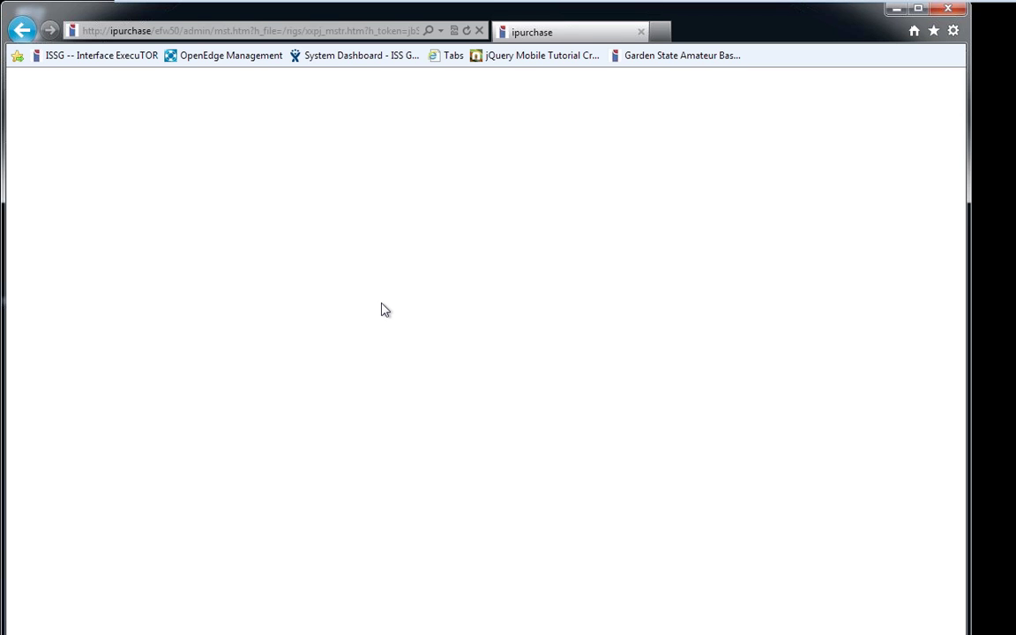
left_click(76, 188)
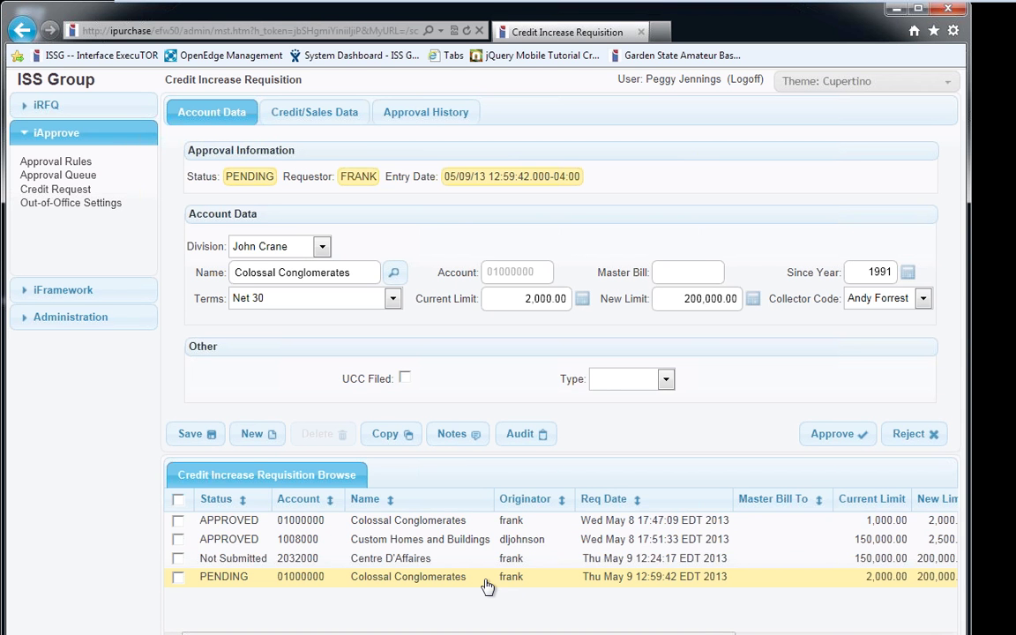
Check the pending Colossal Conglomerates request's approval steps and Net 30 account terms, then begin rejecting it
left_click(406, 112)
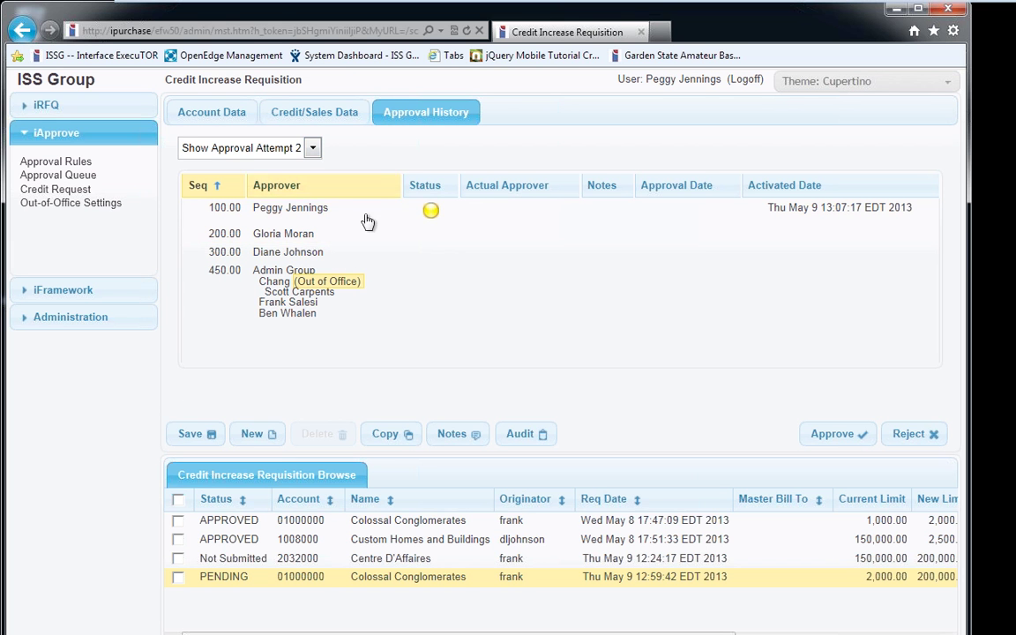
left_click(384, 222)
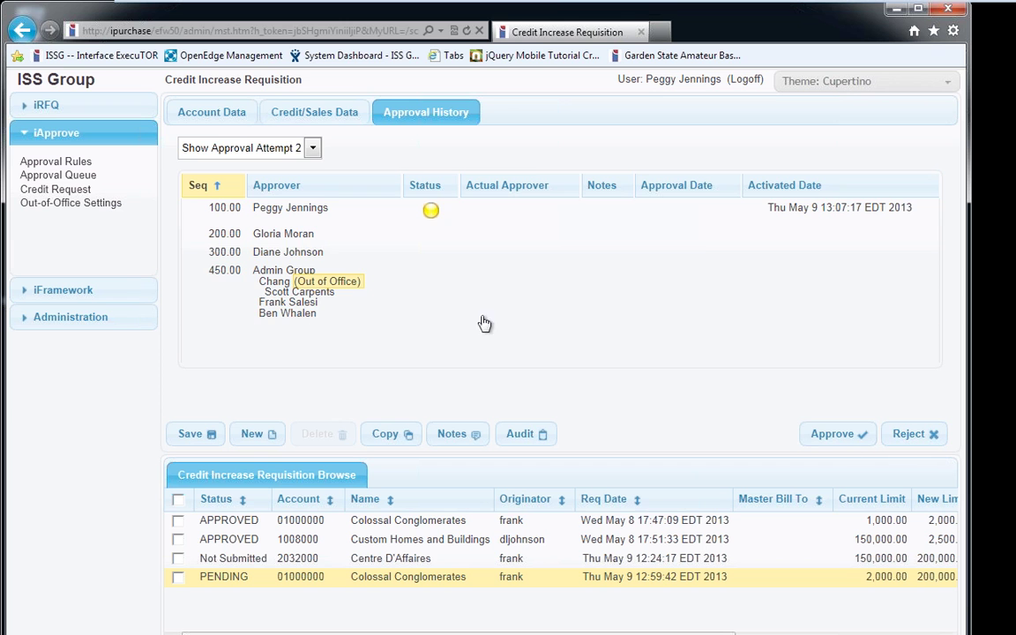
left_click(244, 120)
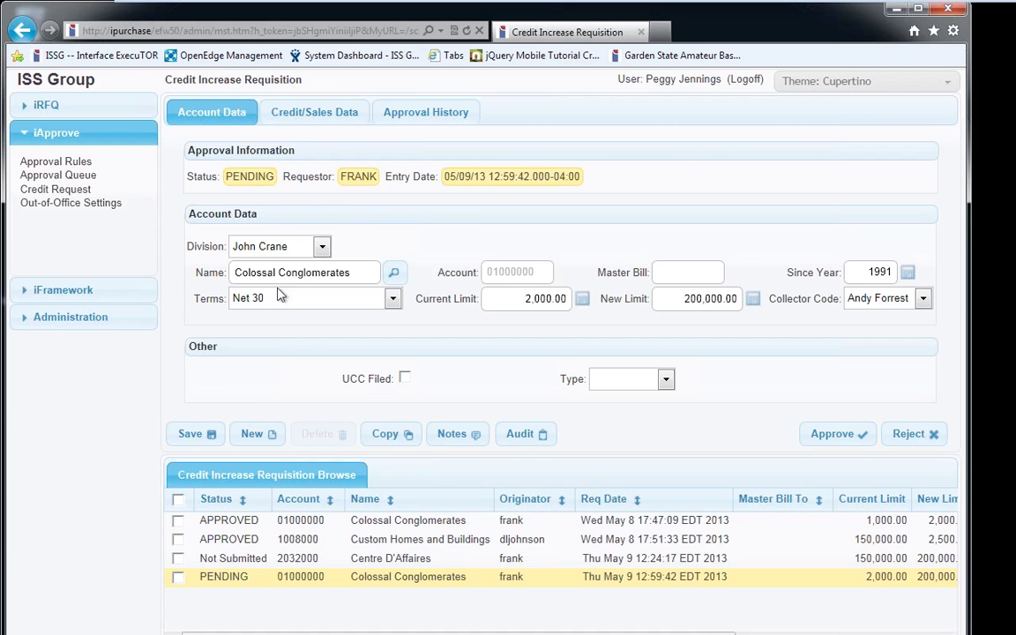
left_click(381, 113)
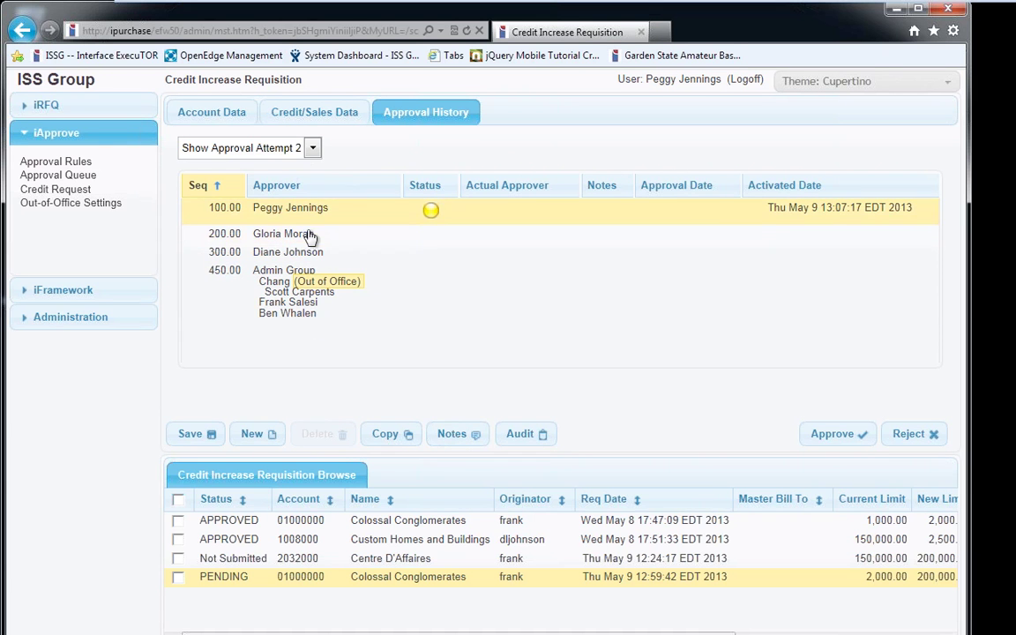
left_click(908, 434)
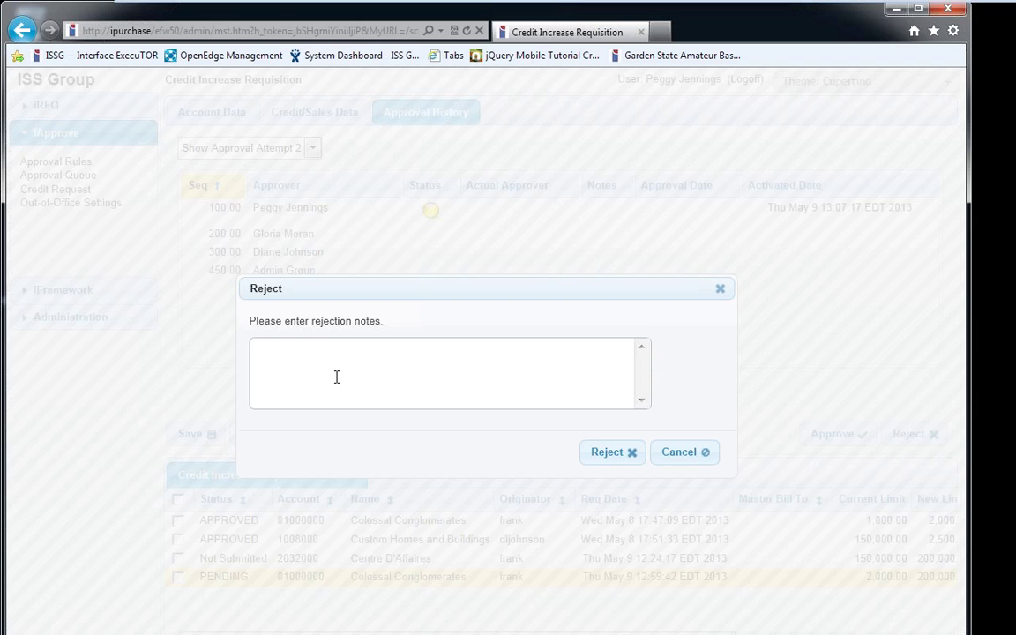
Cancel the rejection and approve the sequence 100 step of the credit increase instead
left_click(679, 452)
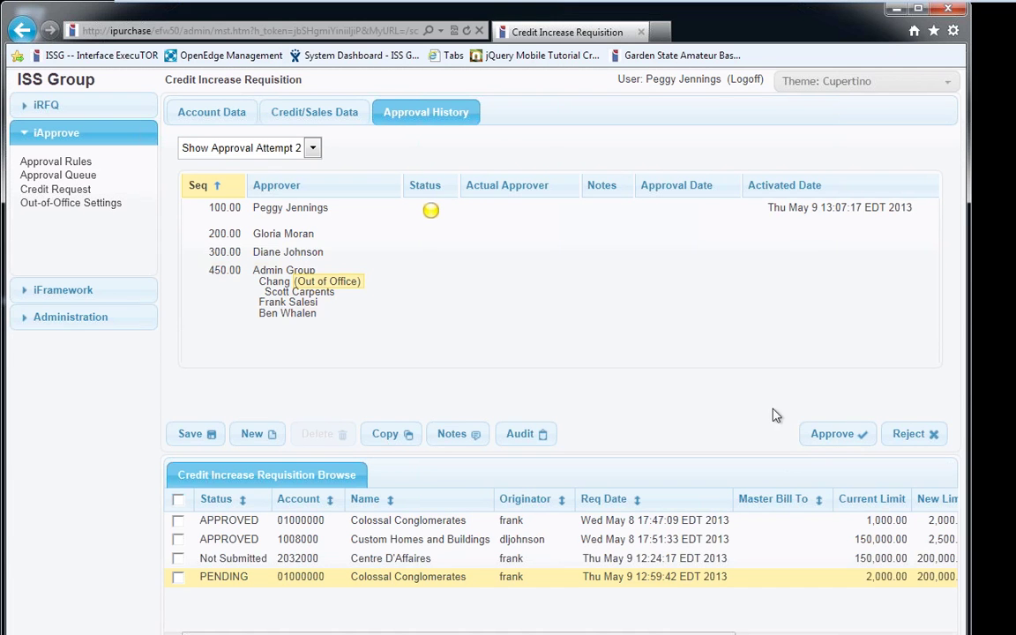
left_click(828, 432)
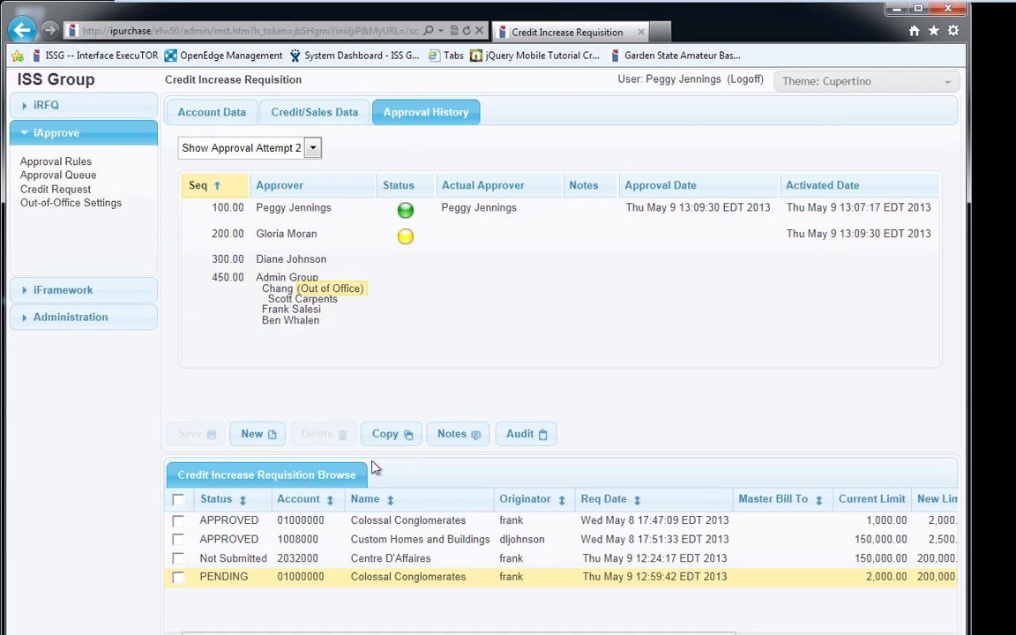
Review the approved Colossal Conglomerates and Custom Homes and Buildings requests, leaving the 2,500.00 new limit unchanged
left_click(385, 522)
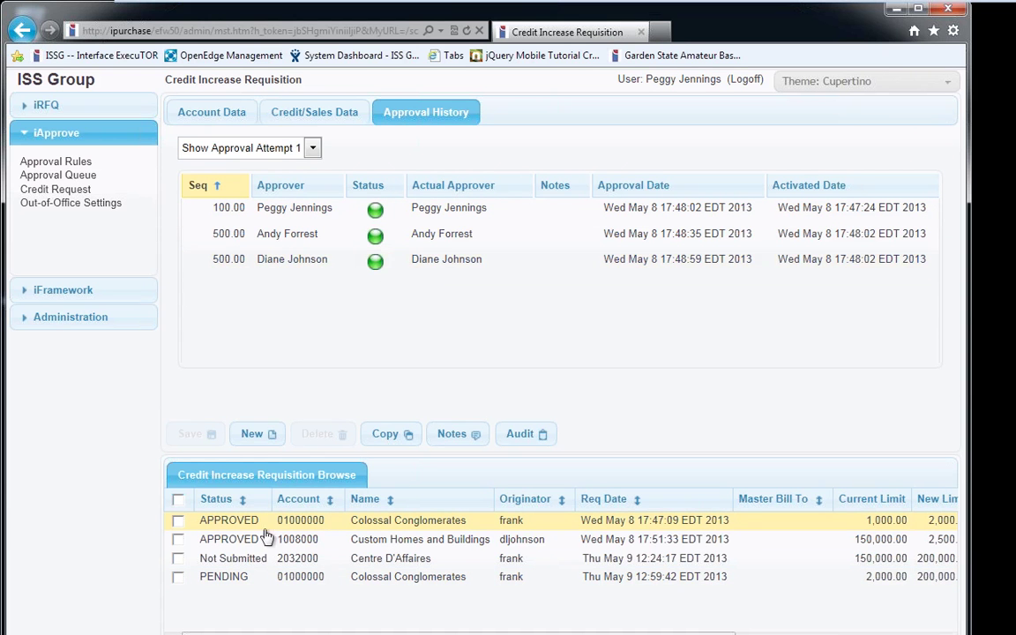
left_click(361, 545)
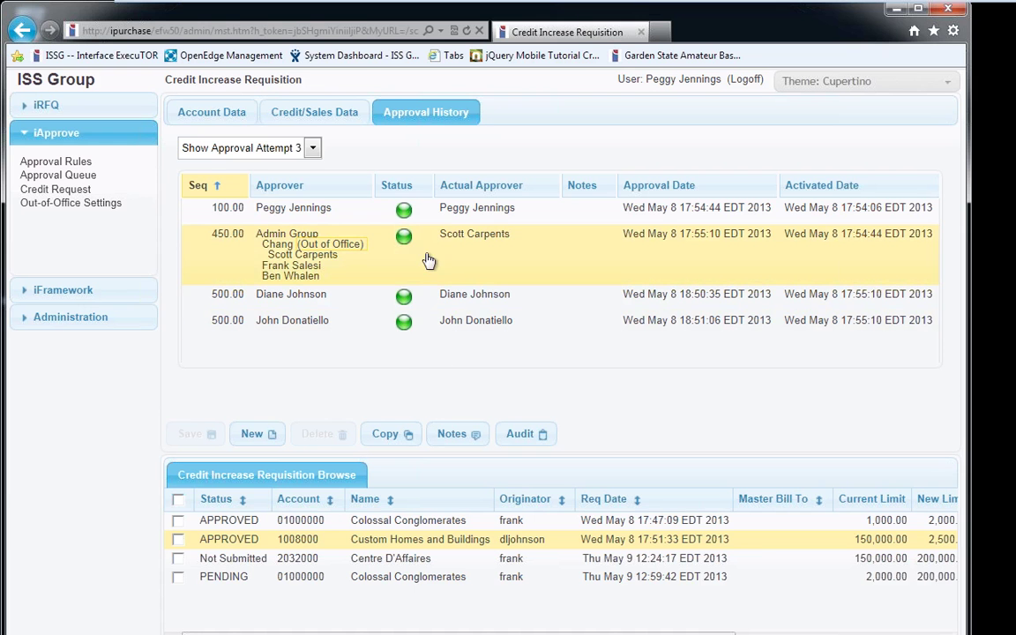
left_click(201, 113)
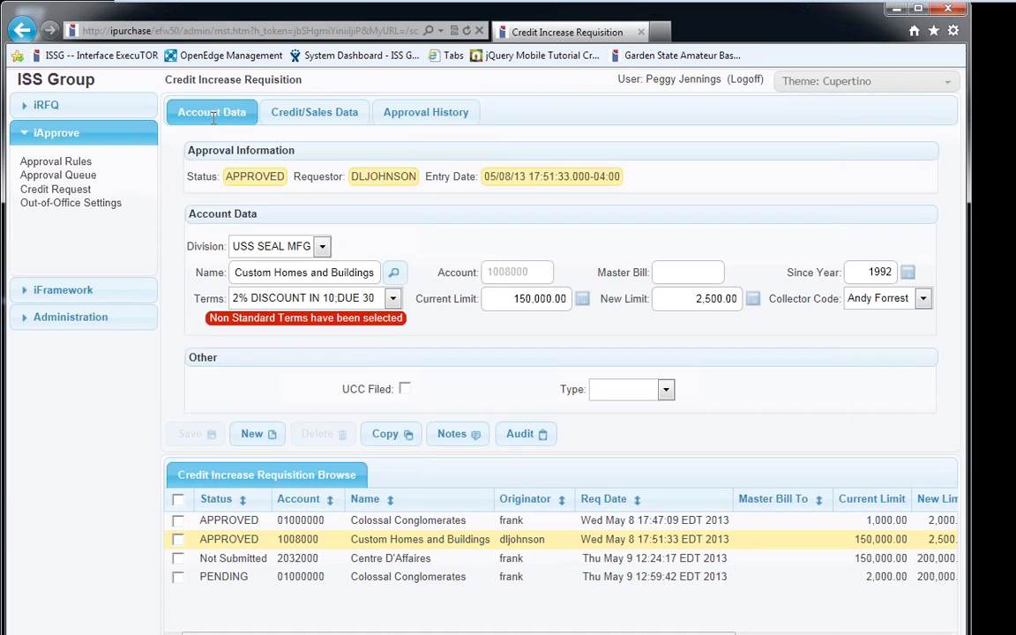
left_click(731, 298)
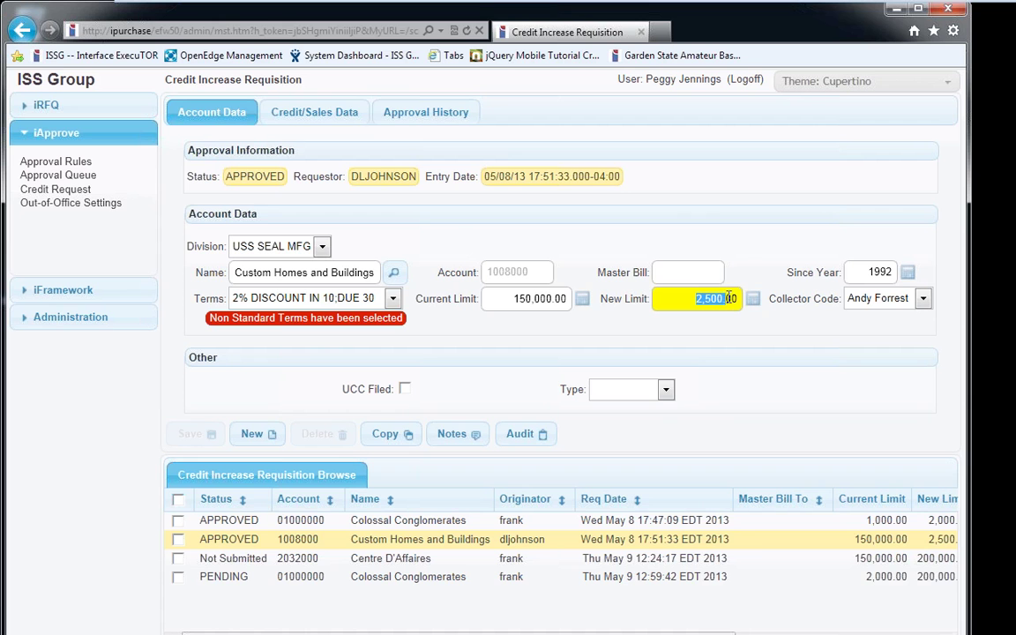
left_click(683, 334)
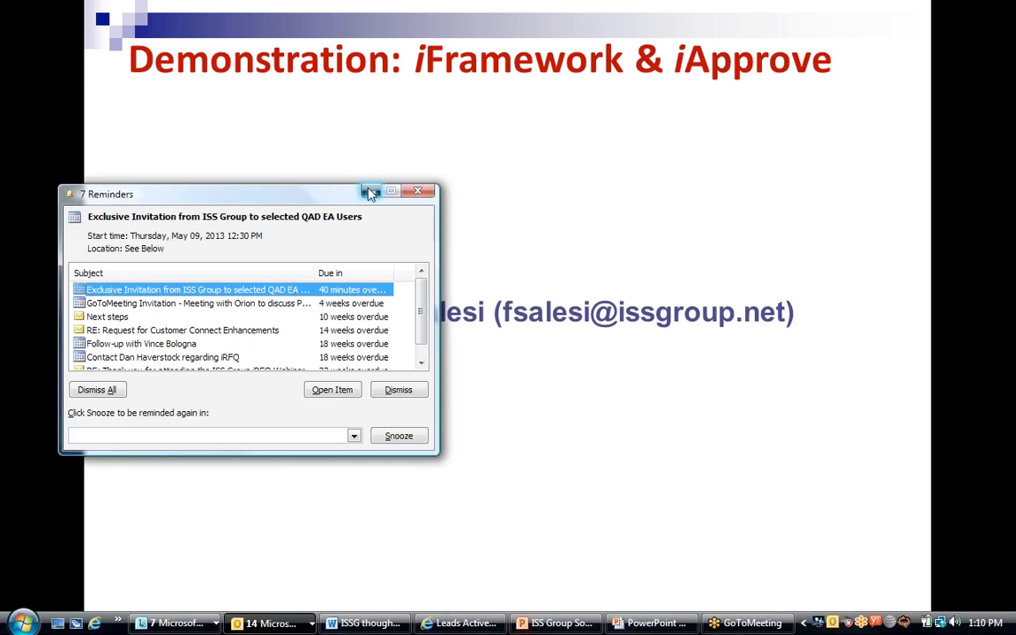
Dismiss Outlook reminders and bring the slideshow back to the ISS Group Solutions Timeline slide
left_click(422, 193)
left_click(622, 378)
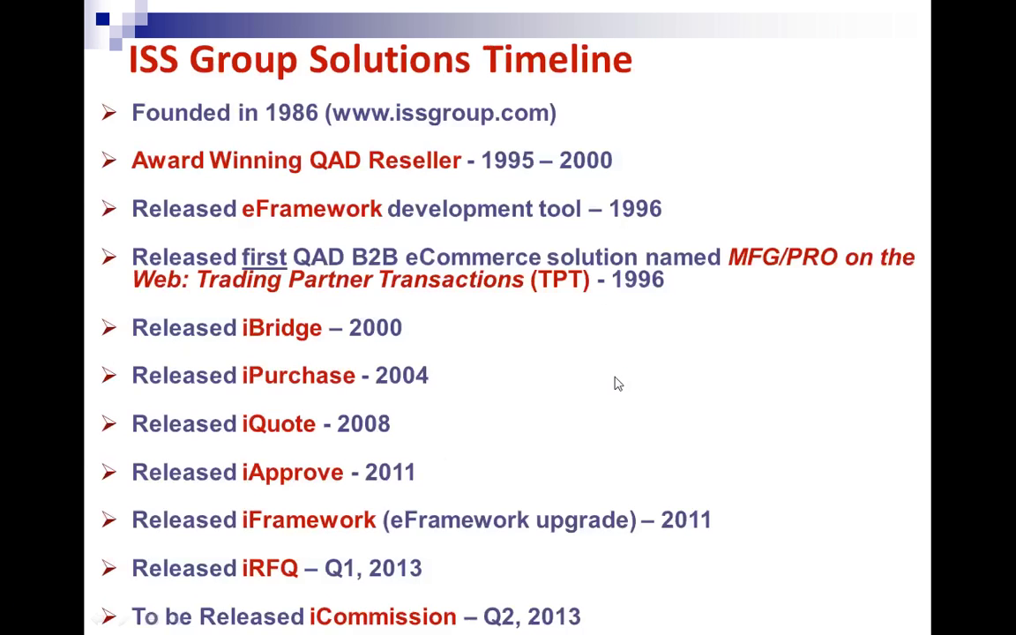
left_click(617, 379)
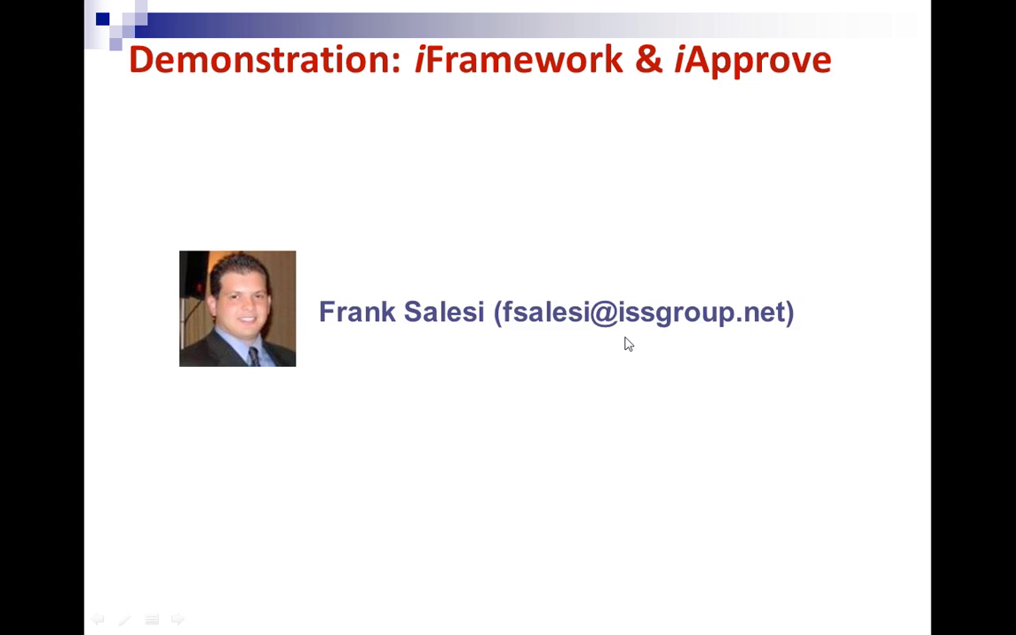
scroll(624, 343, "up", 1)
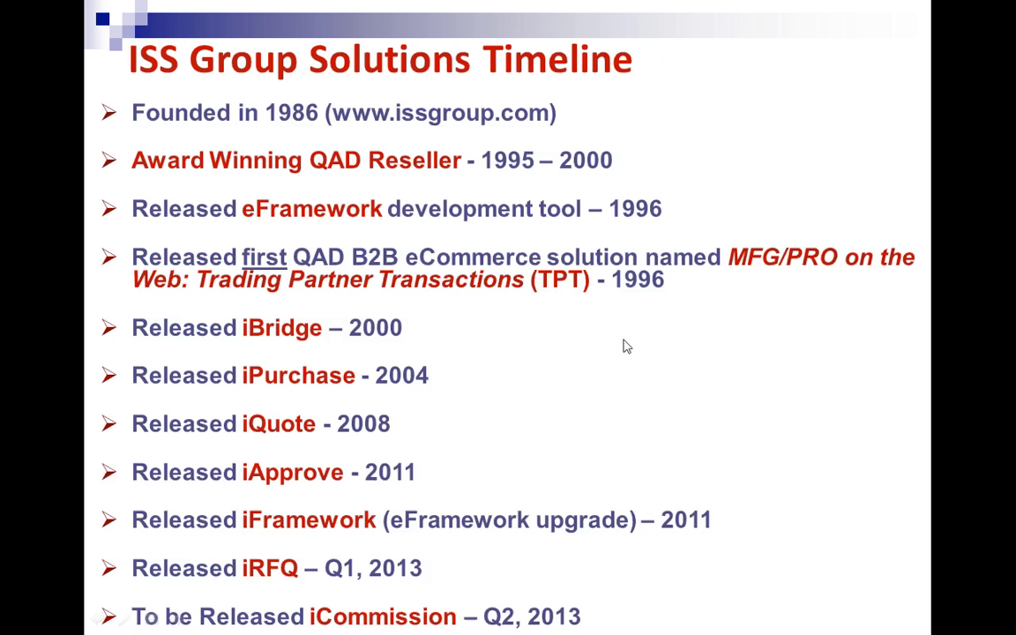